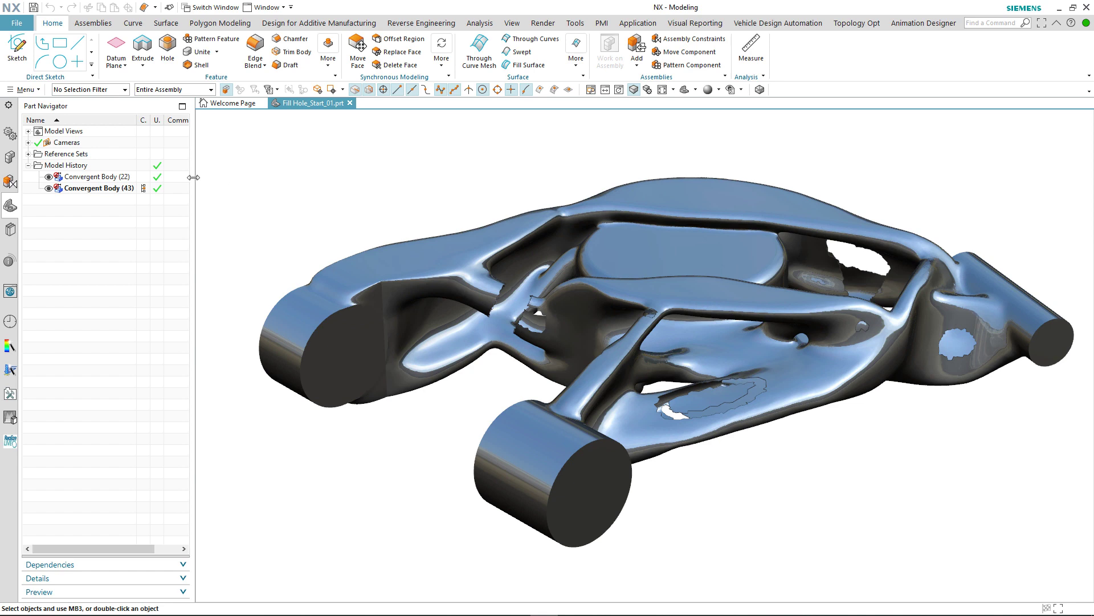
- Highlight Convergent Body (22) and Convergent Body (43) to identify their patches, then clear the selection
left_click(116, 180)
left_click(108, 211)
left_click(106, 189)
left_click(113, 220)
- Toggle the facet edges on and back off, then zoom onto the broken strut ends
left_click(760, 90)
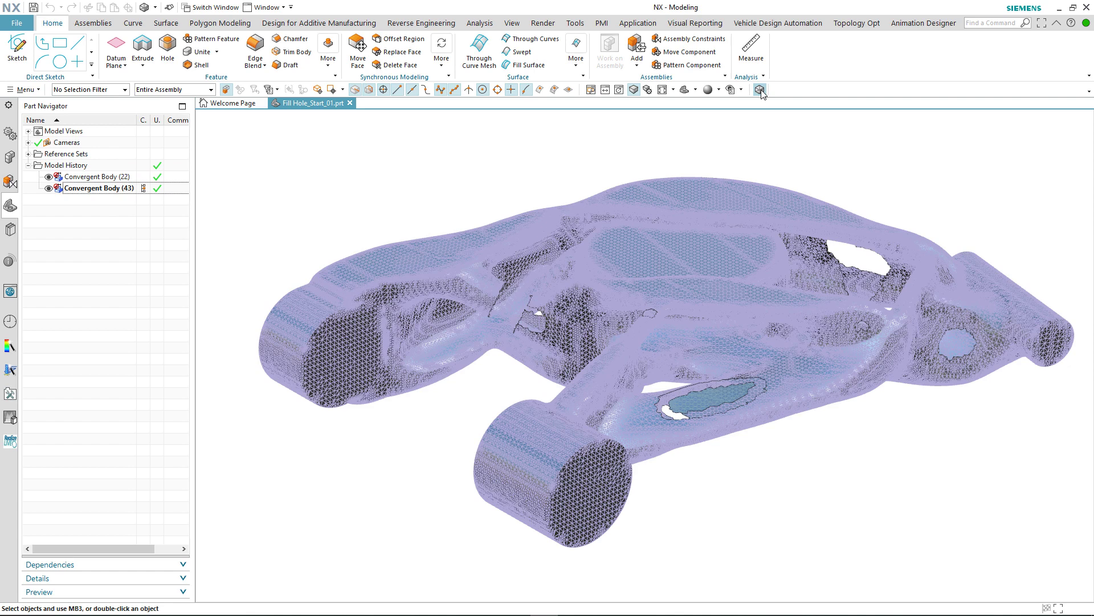
left_click(760, 89)
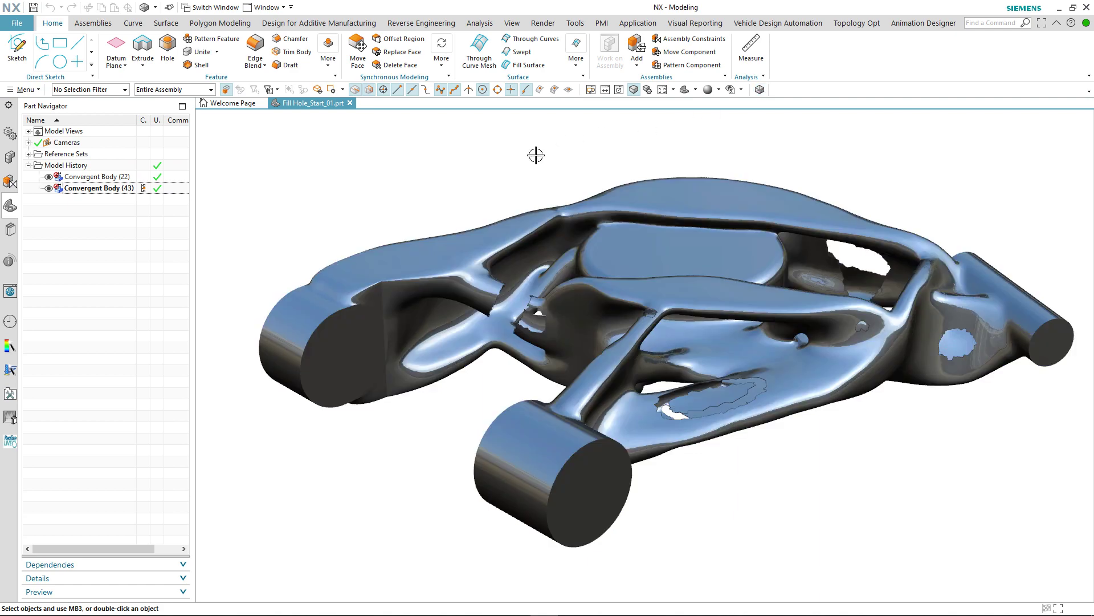
middle_click_drag(535, 155, 429, 163)
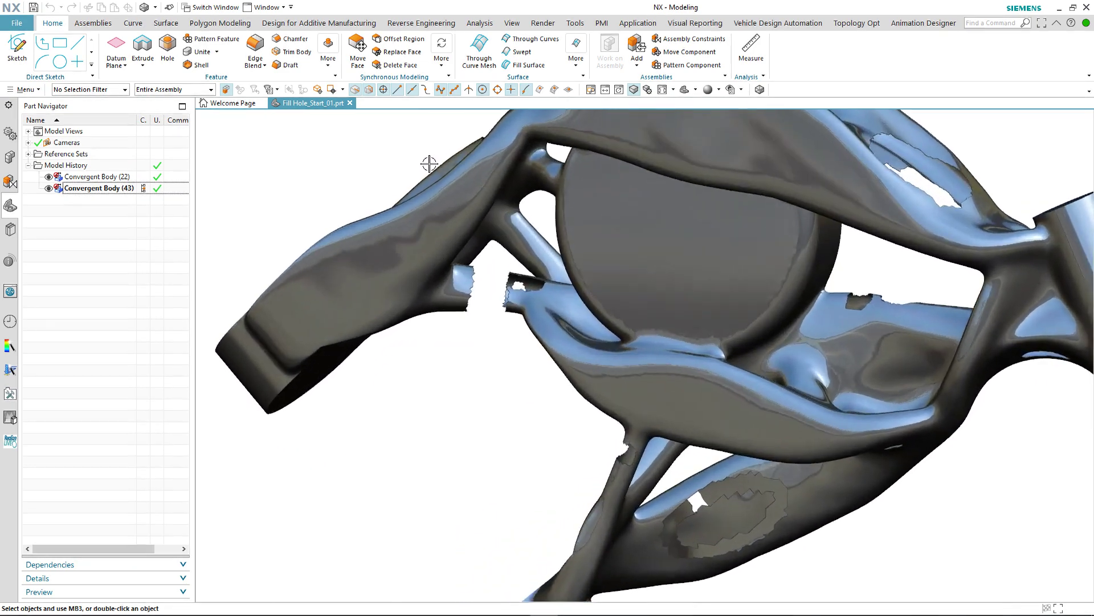
scroll(501, 274, "up", 10)
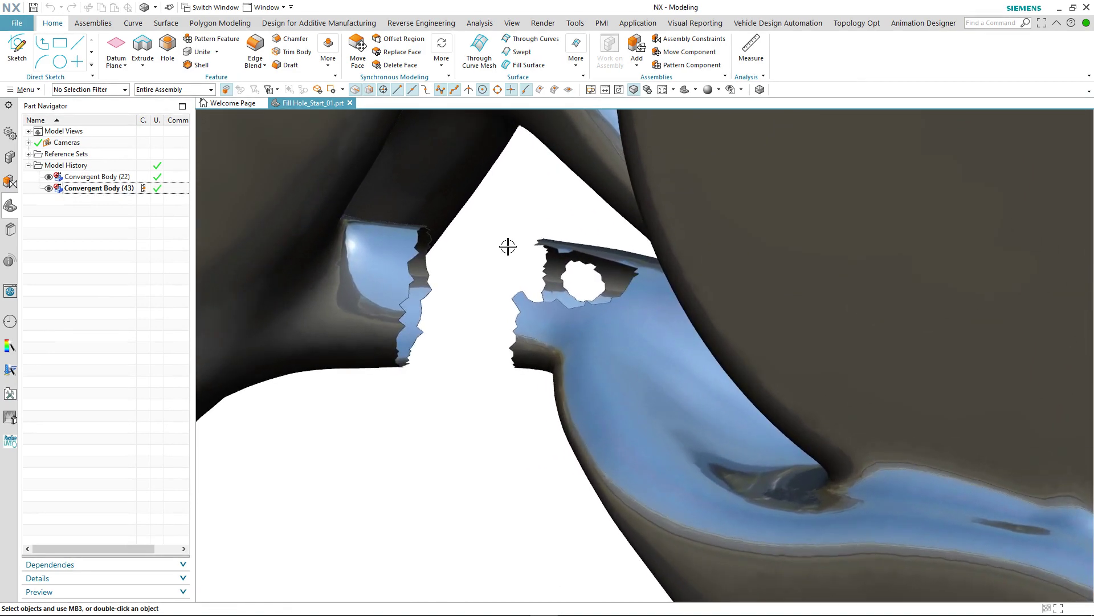
scroll(506, 223, "up", 8)
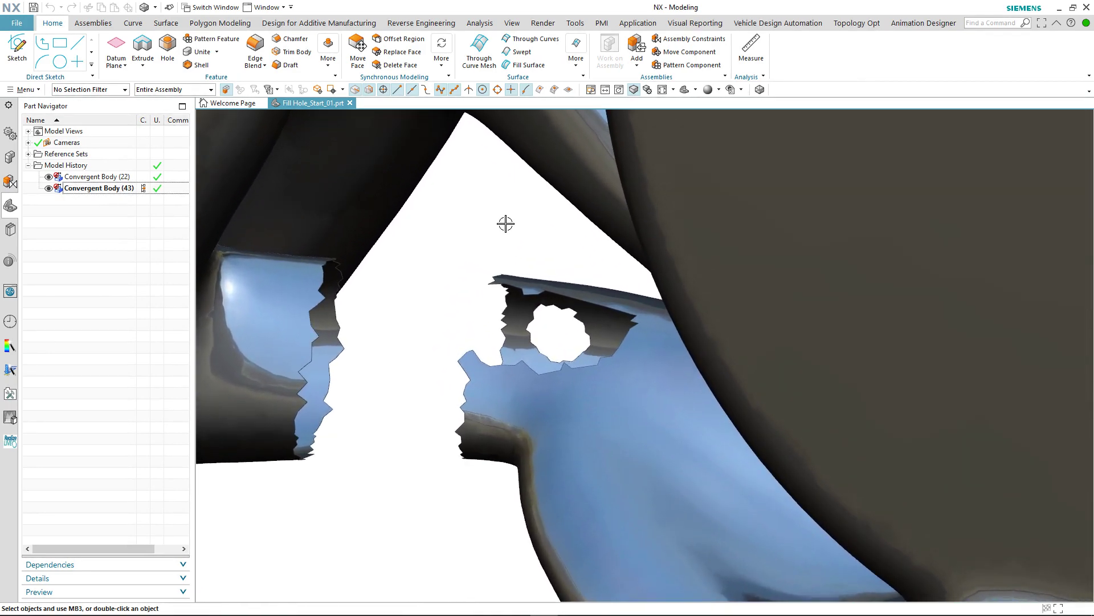
- Start a Close Notch fill with facet edges shown, and pick the notch's two corner vertices
left_click(220, 27)
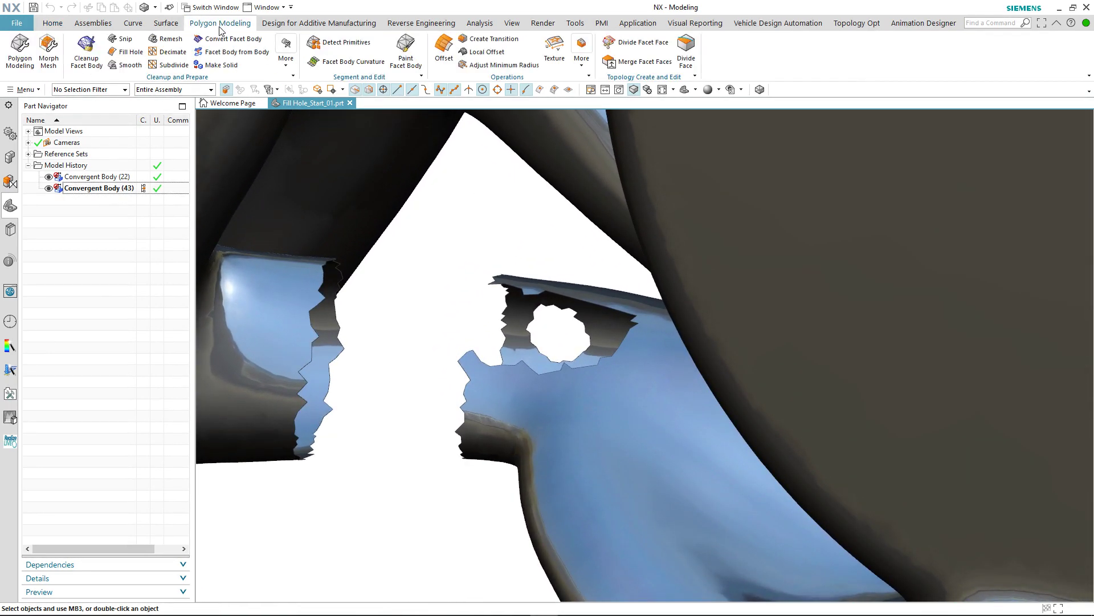
left_click(137, 52)
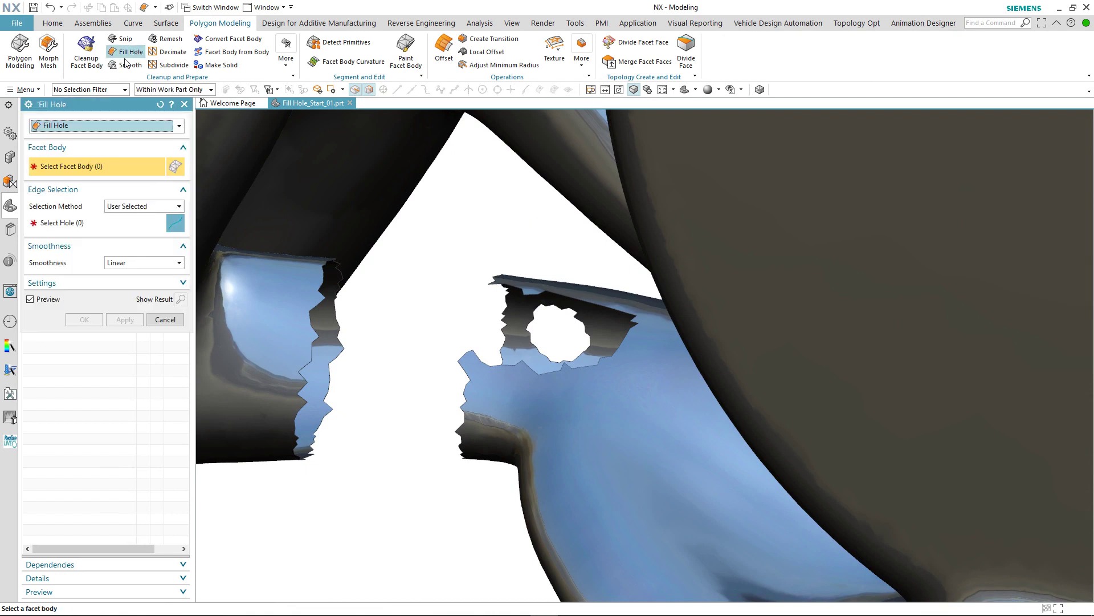
left_click(88, 126)
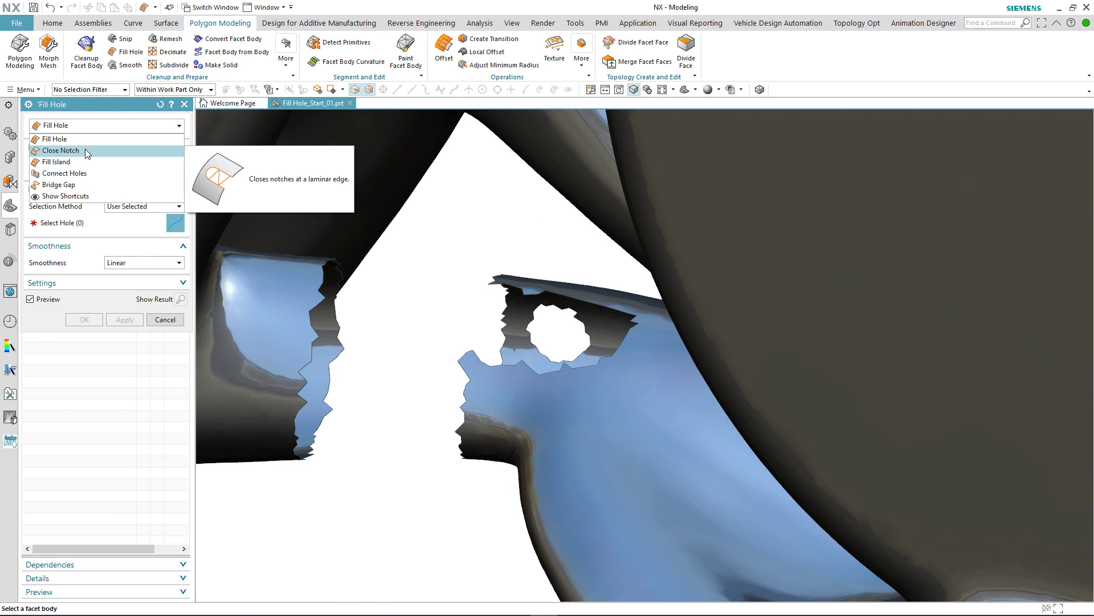
left_click(84, 150)
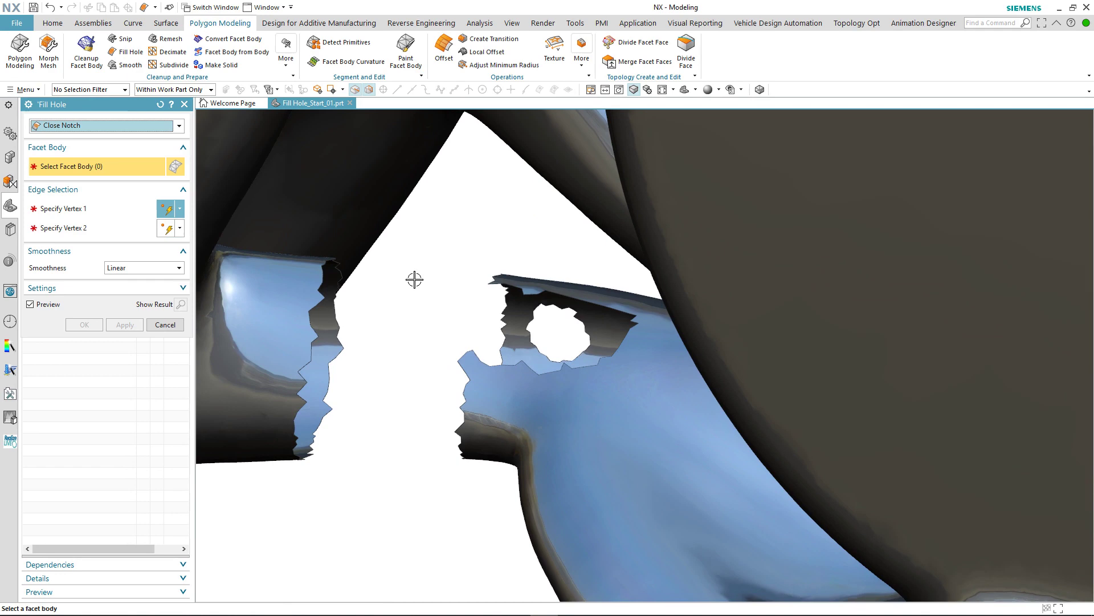
scroll(415, 279, "up", 3)
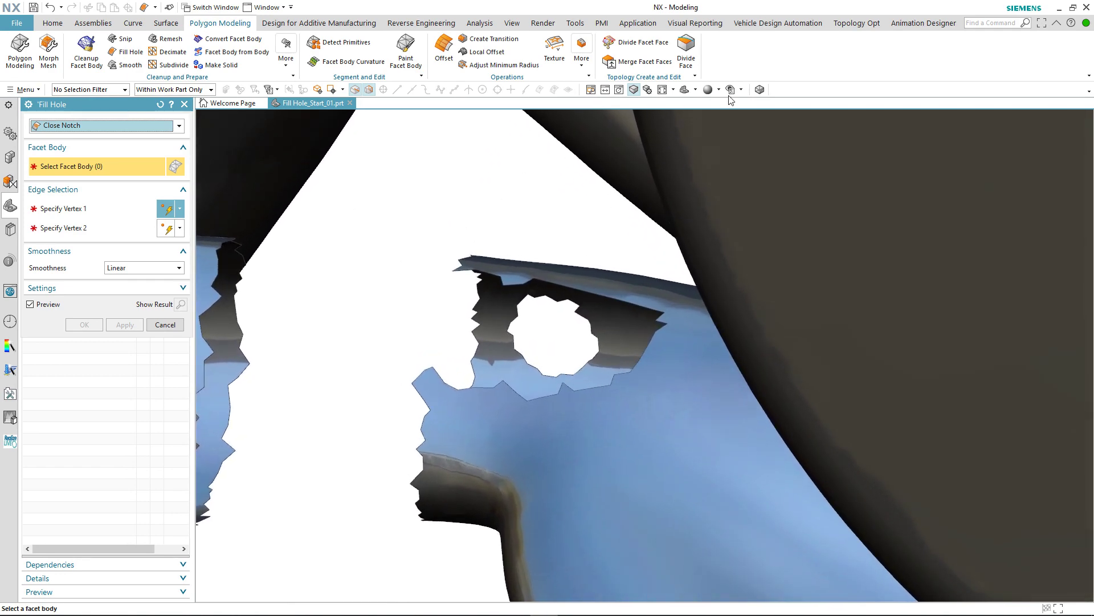
left_click(760, 90)
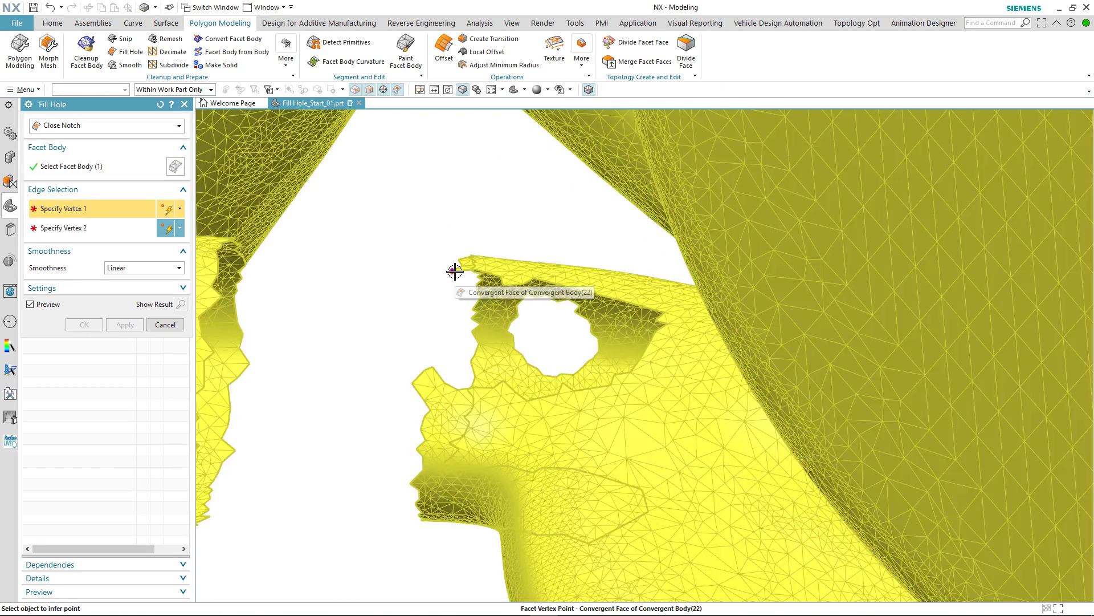
left_click(453, 270)
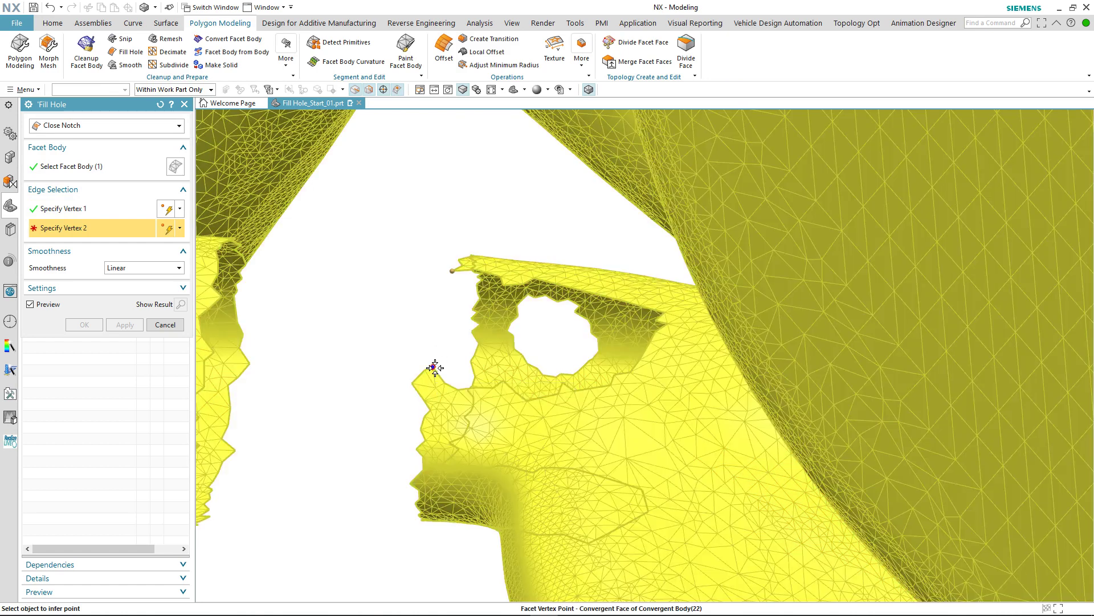
left_click(433, 366)
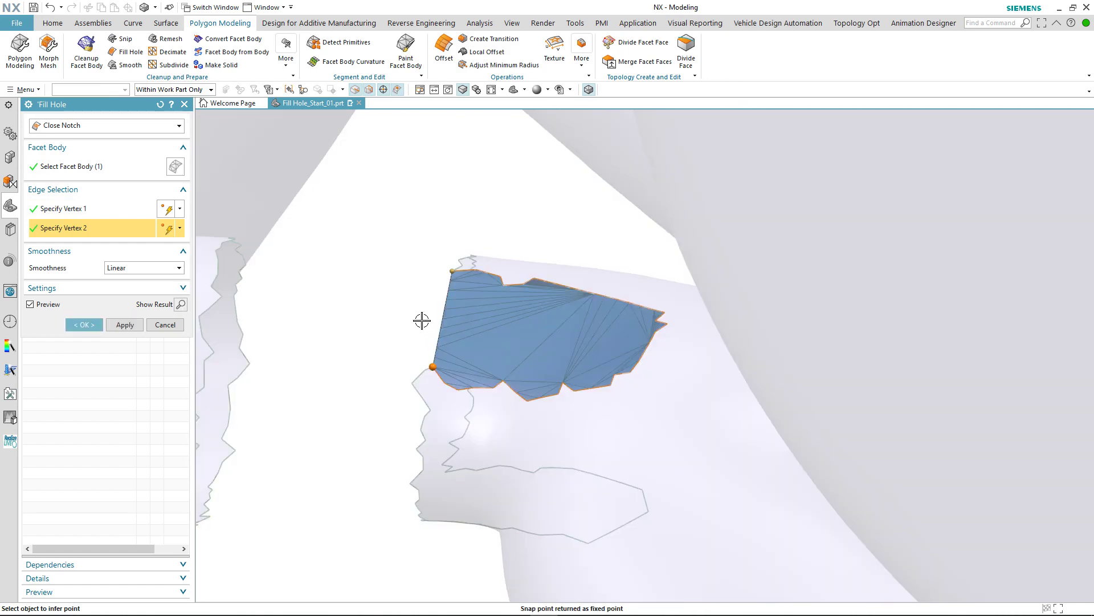
- Set the notch fill smoothness to Tangent Based and apply it
left_click(138, 268)
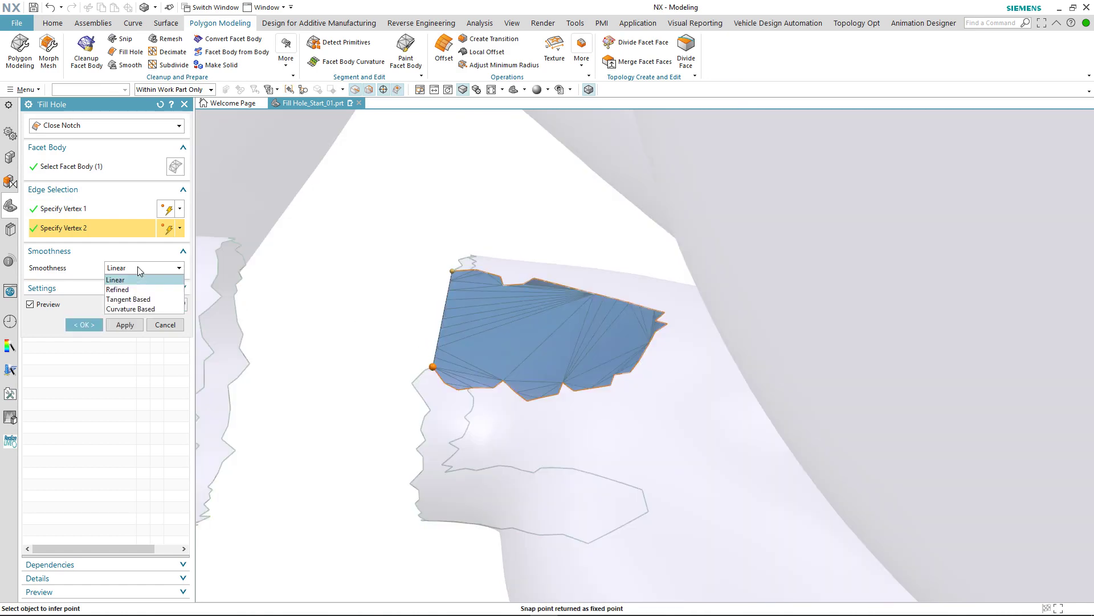
left_click(133, 300)
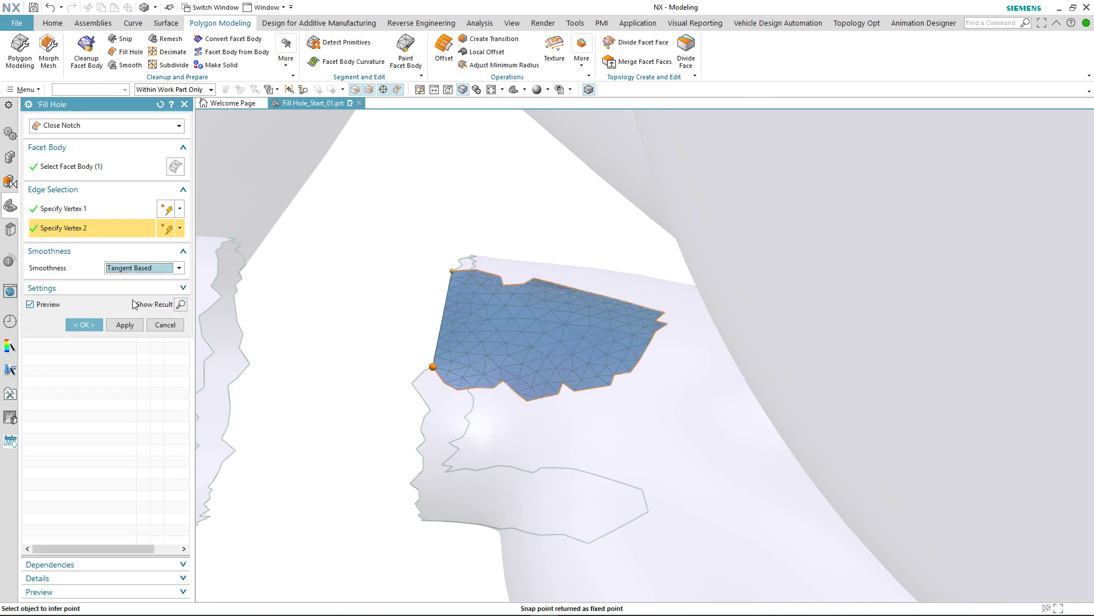
middle_click_drag(484, 158, 100, 337)
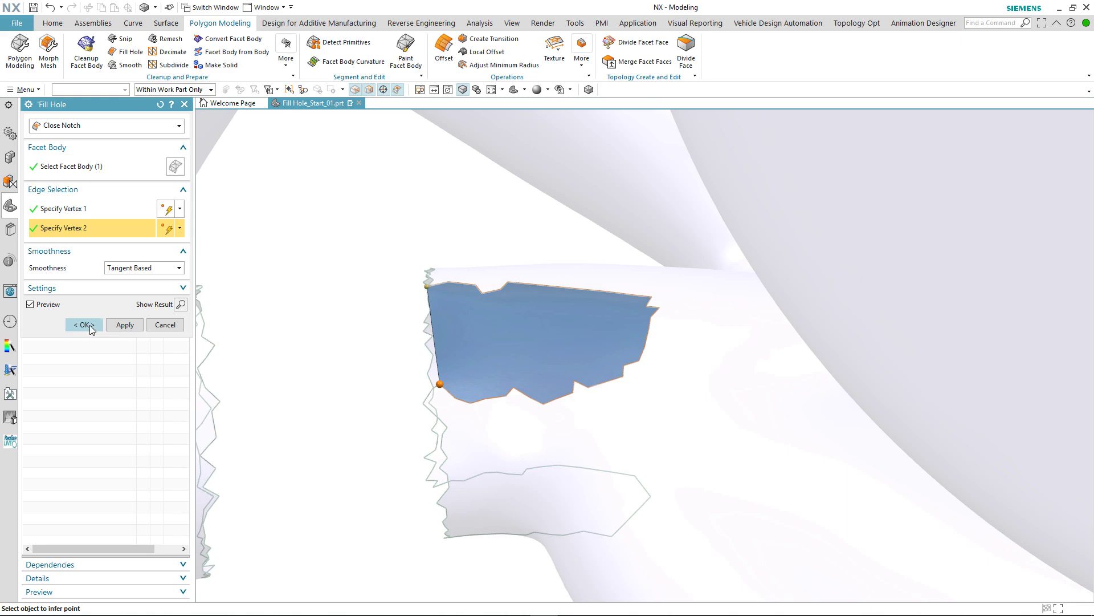
left_click(87, 324)
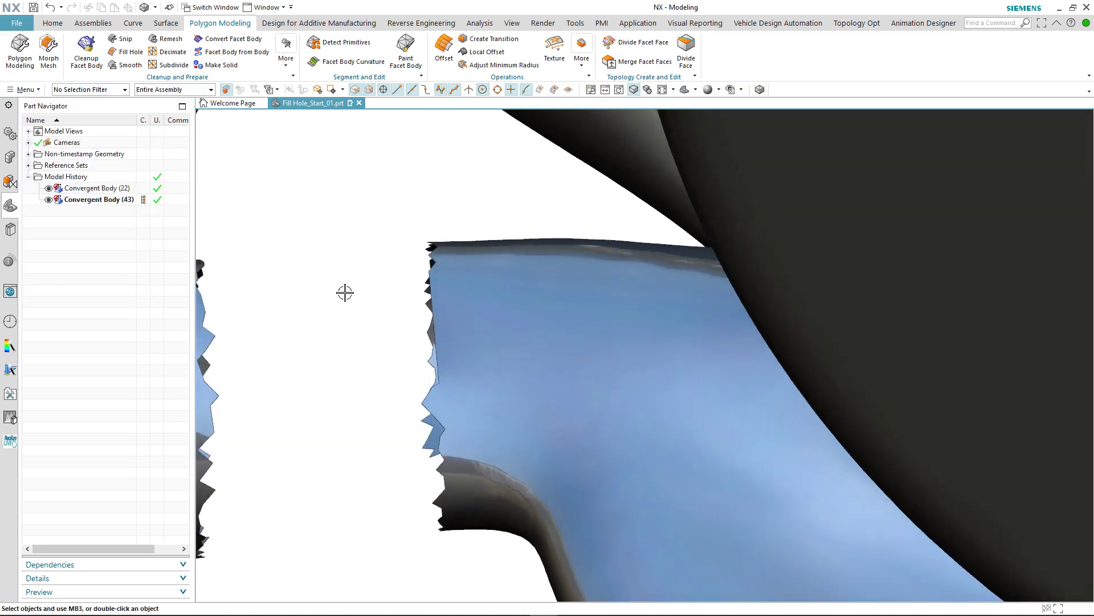
middle_click_drag(345, 291, 436, 260)
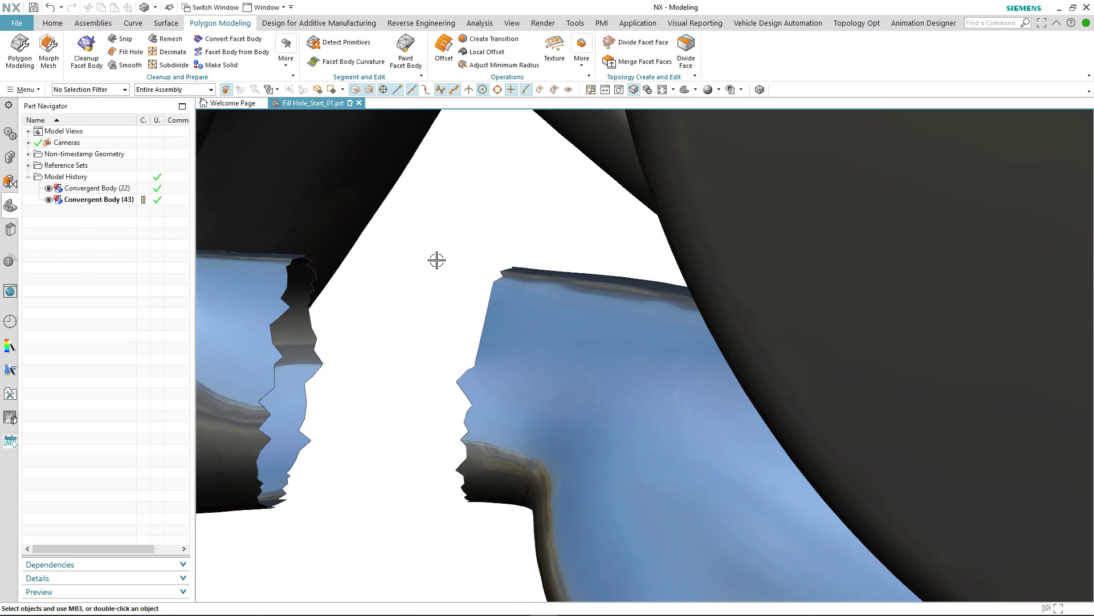
- Zoom out and back in to review the closed notch and the remaining gap
scroll(437, 260, "down", 4)
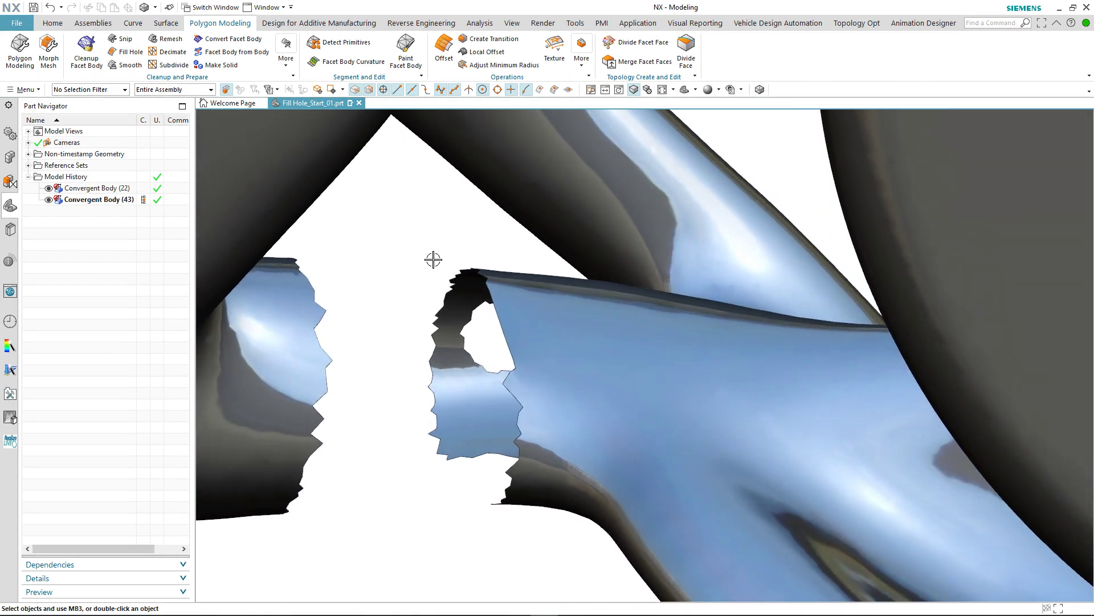
scroll(428, 259, "up", 4)
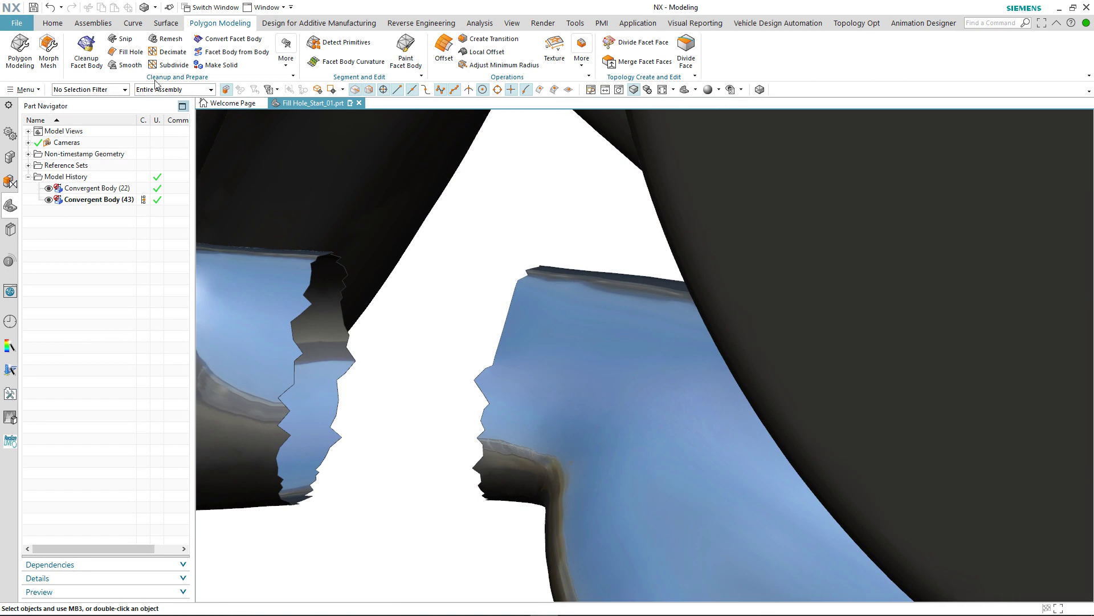
- Connect the left and right torn tube edges of the facet body with a Curvature Based surface
left_click(135, 56)
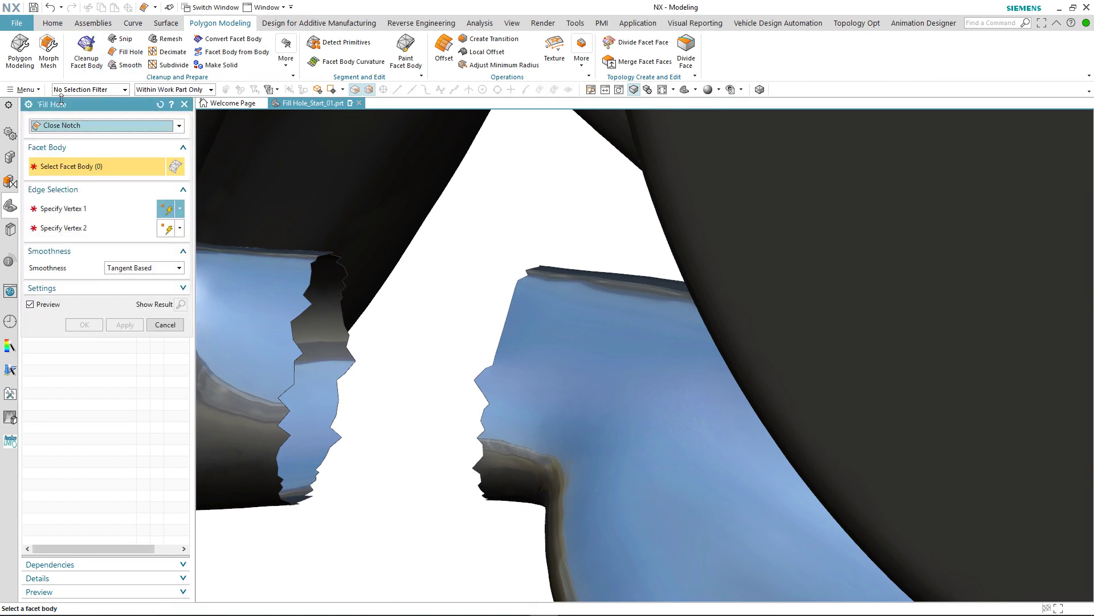
left_click(74, 127)
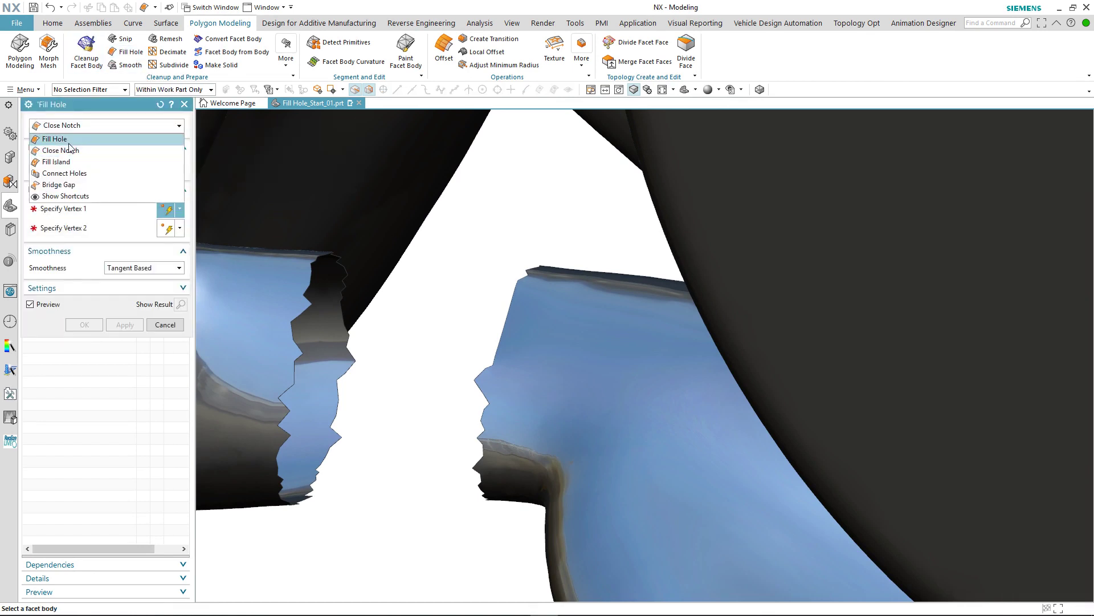
left_click(72, 173)
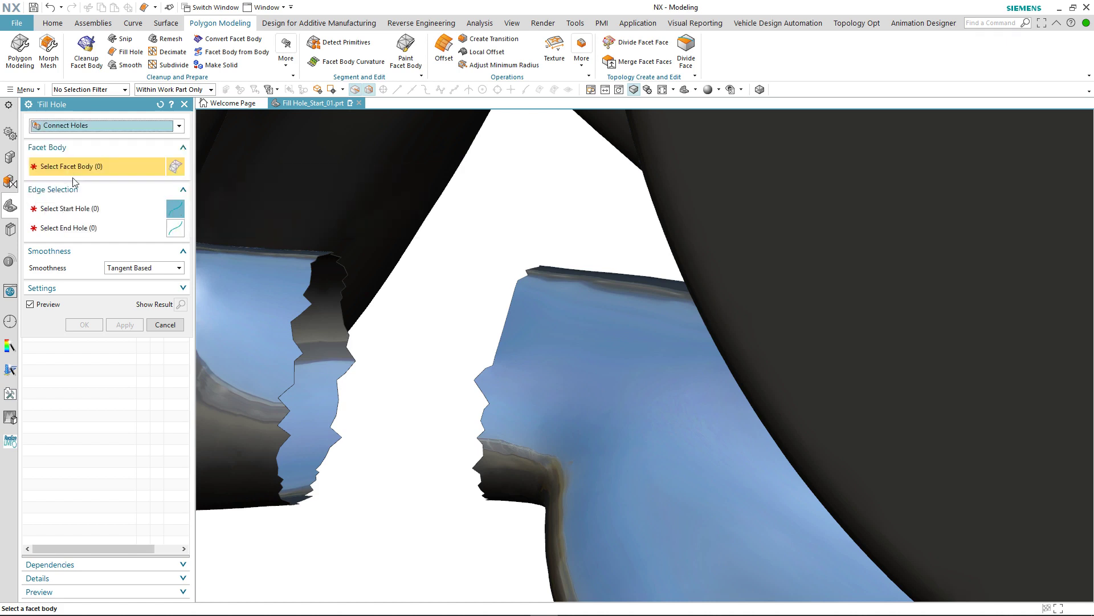
left_click(382, 274)
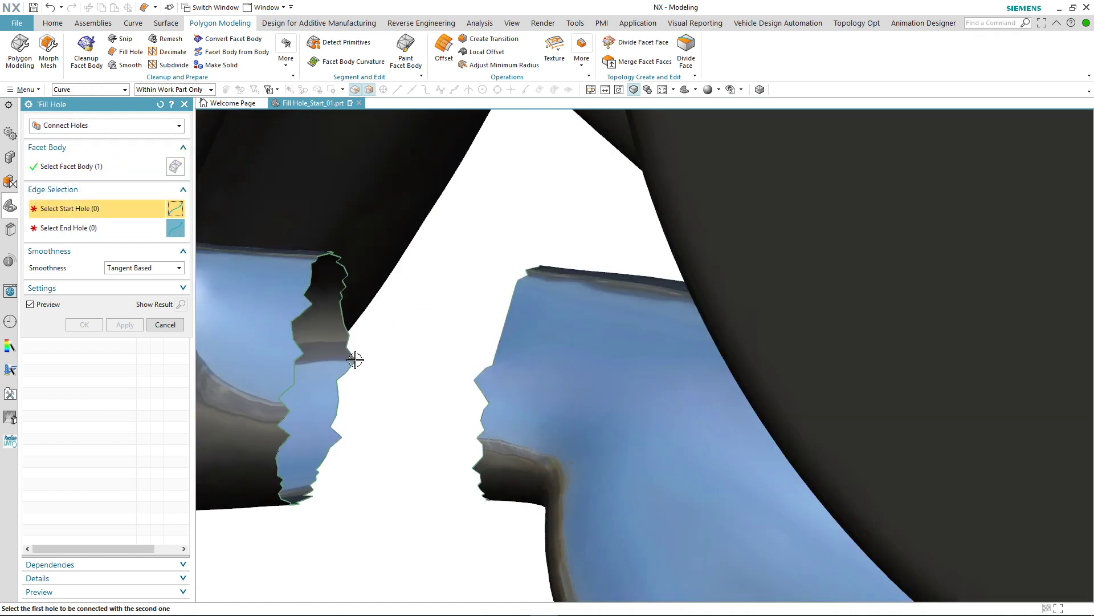
left_click(354, 359)
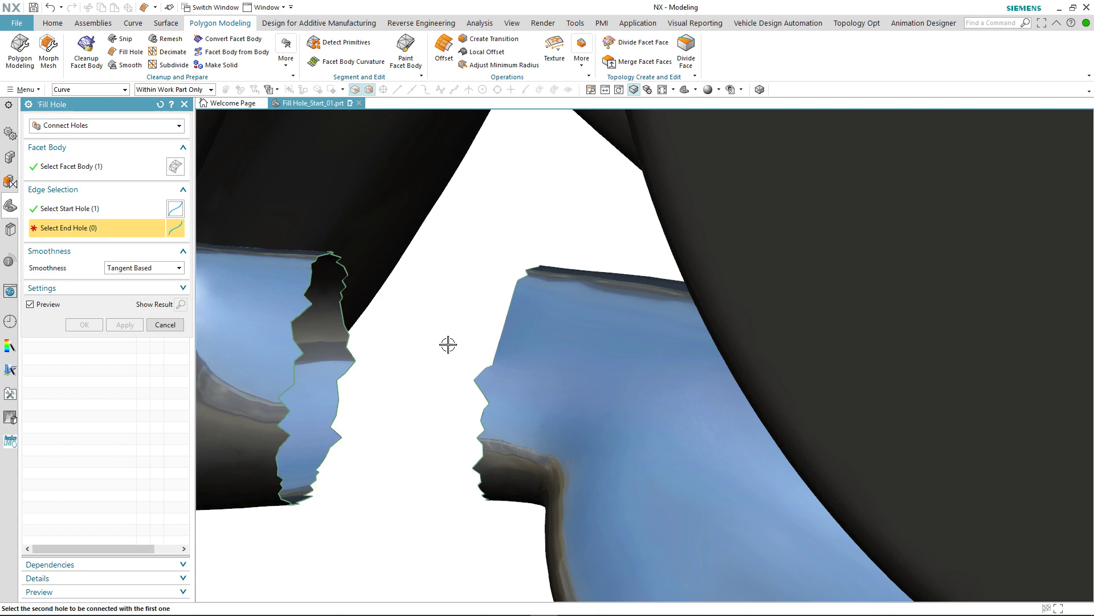
left_click(498, 342)
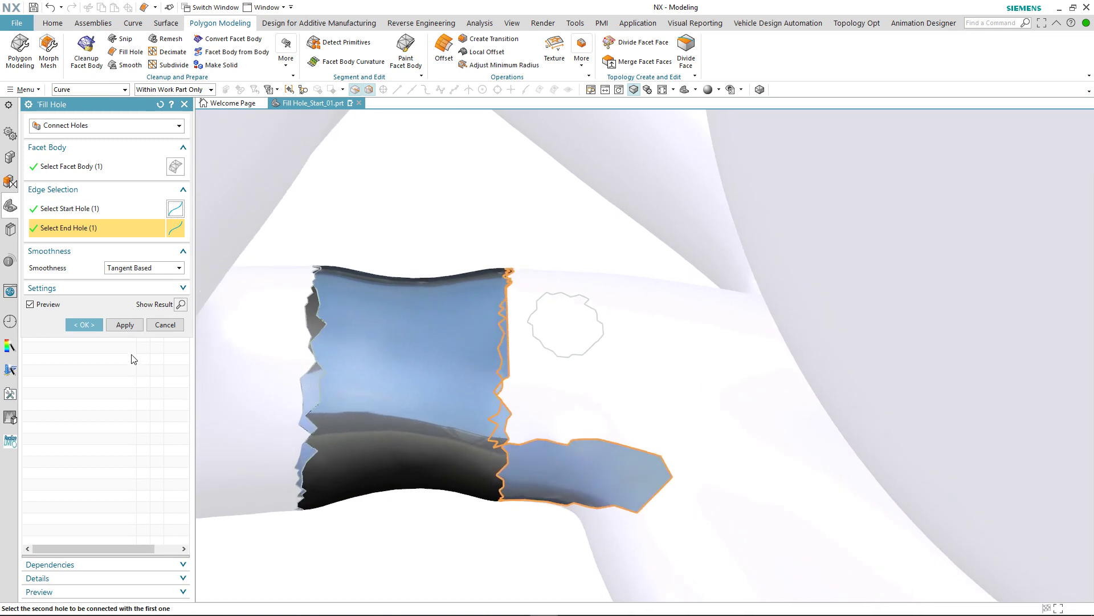
left_click(144, 268)
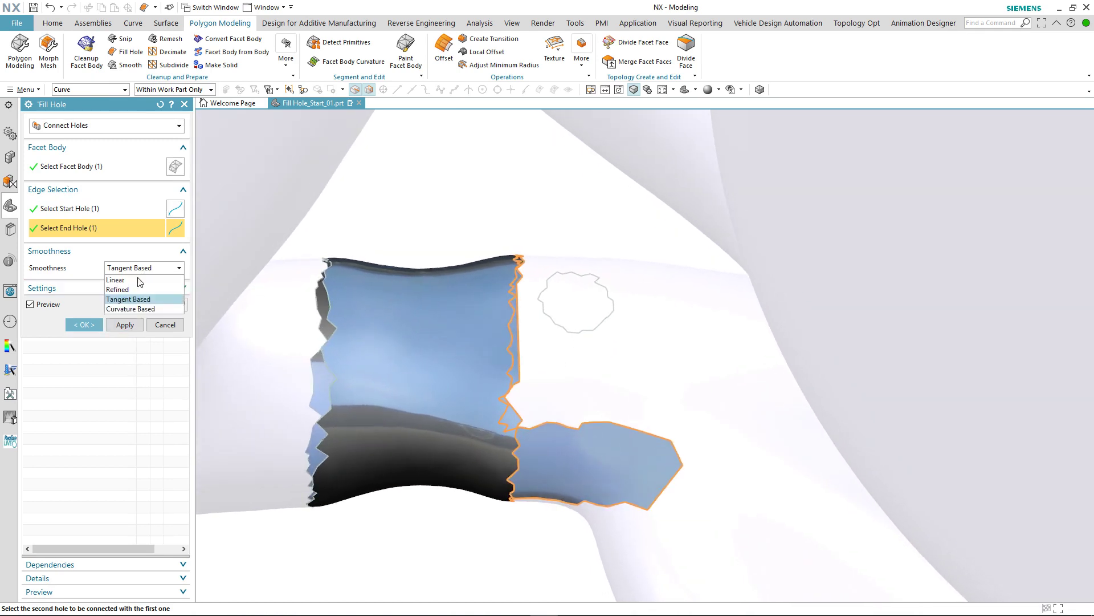
left_click(135, 312)
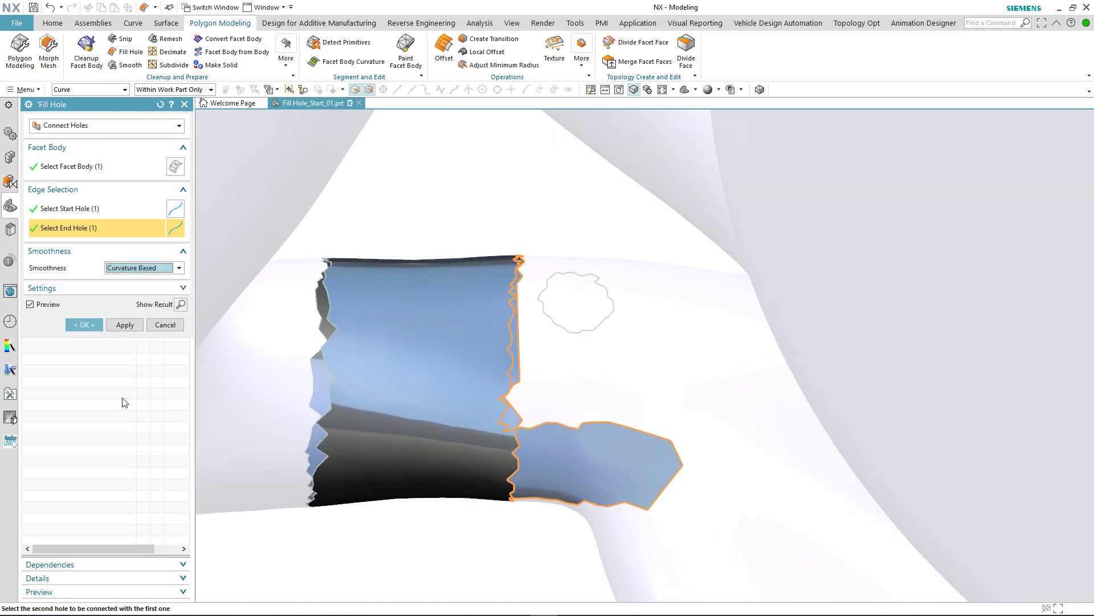
left_click(85, 324)
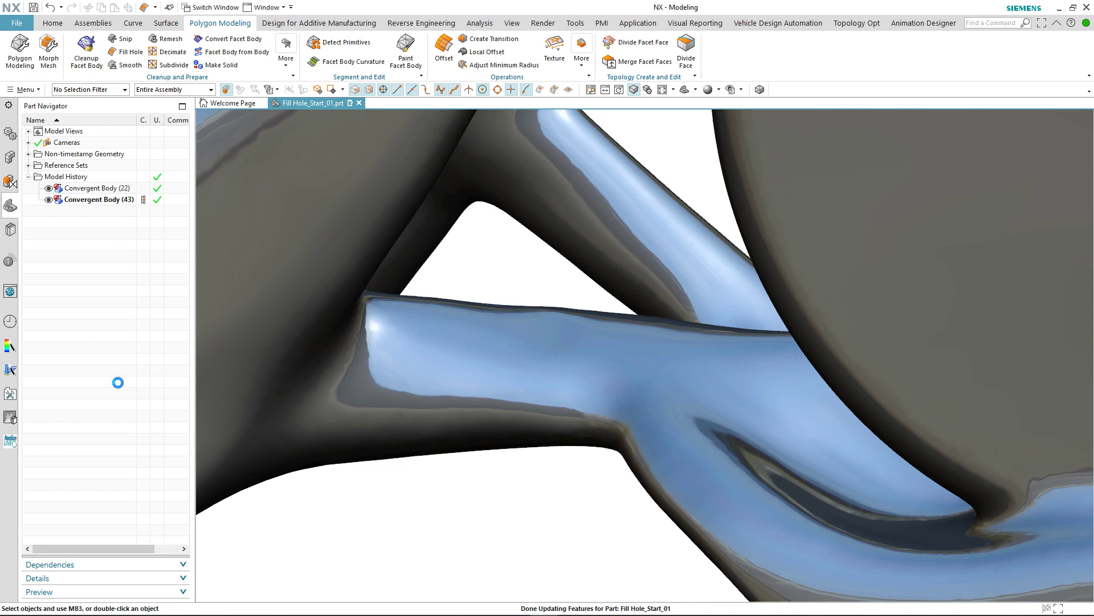
key("Home")
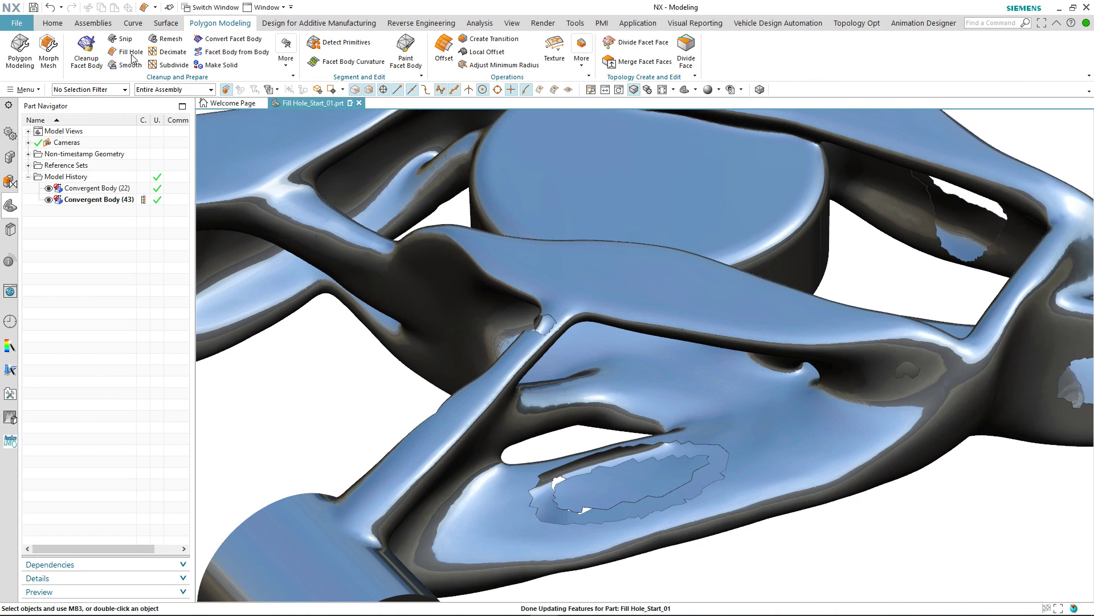
- Fill Island using the body, loose patch, oval outer edge and inner island edge, Tangent Based
left_click(127, 51)
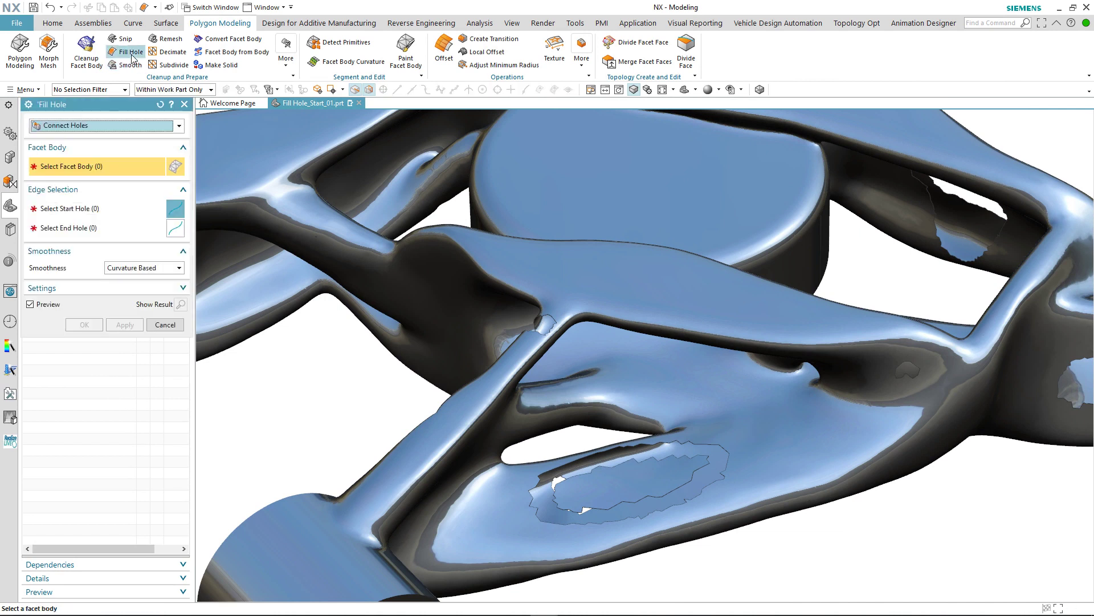
left_click(98, 126)
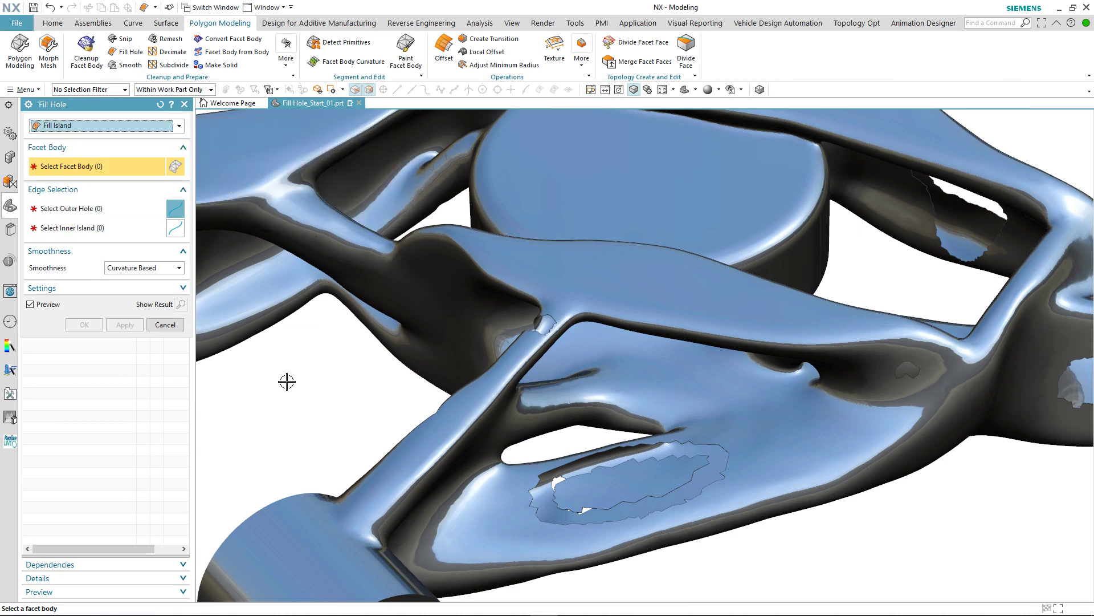
left_click(476, 472)
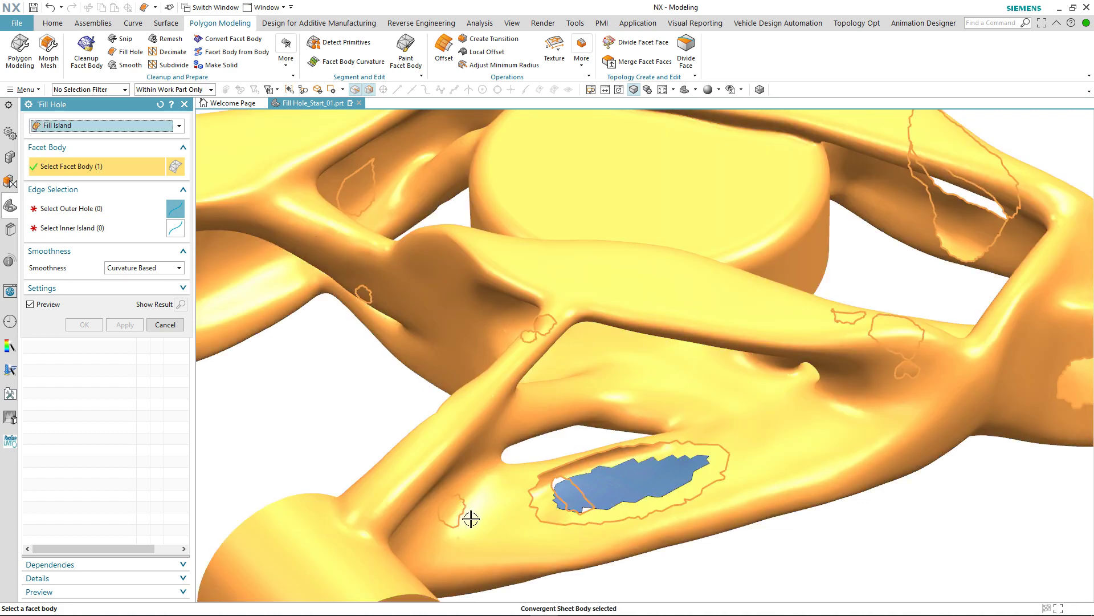
left_click(596, 494)
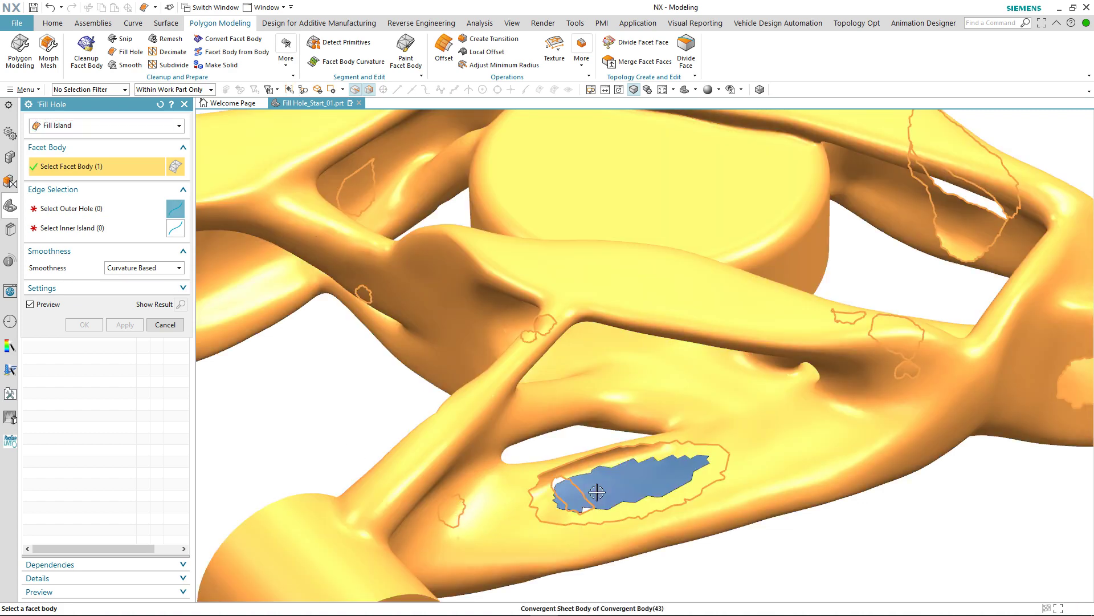
middle_click(374, 393)
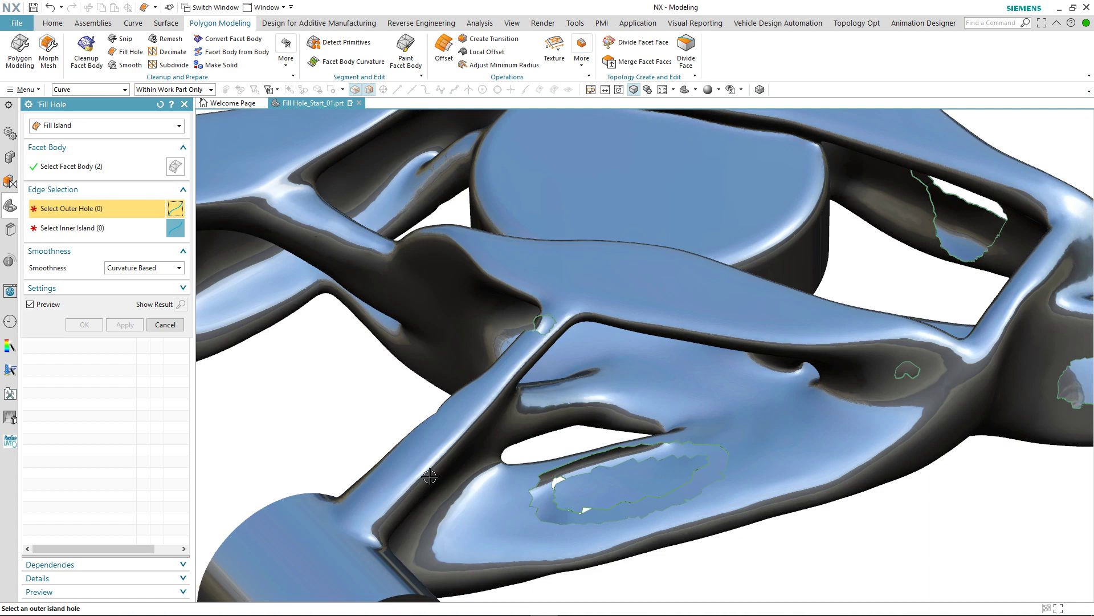
left_click(524, 483)
scroll(566, 515, "up", 5)
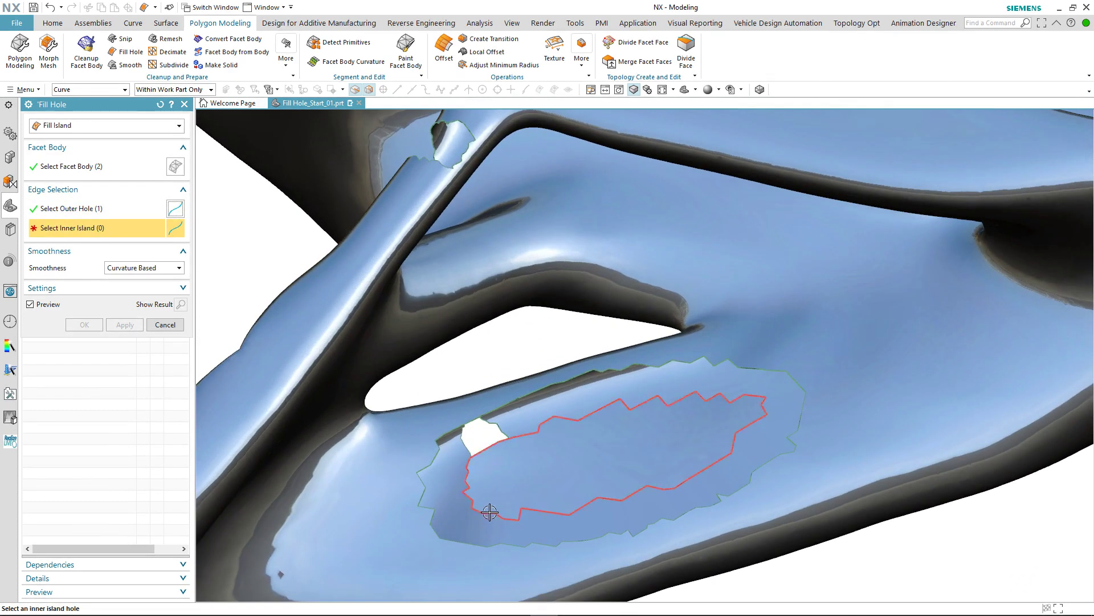
left_click(489, 512)
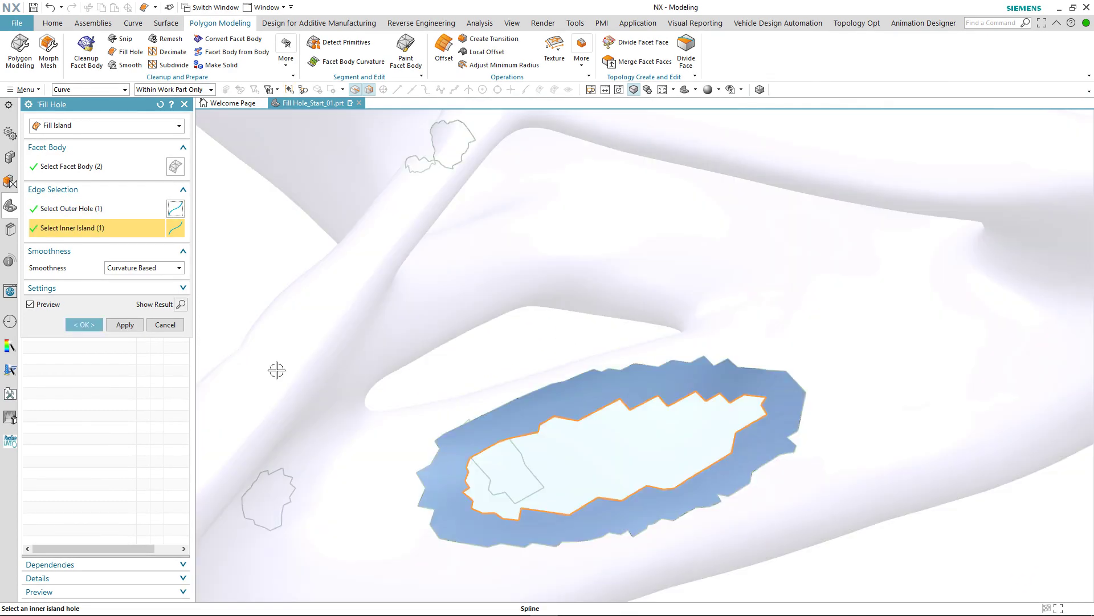
left_click(128, 268)
left_click(127, 290)
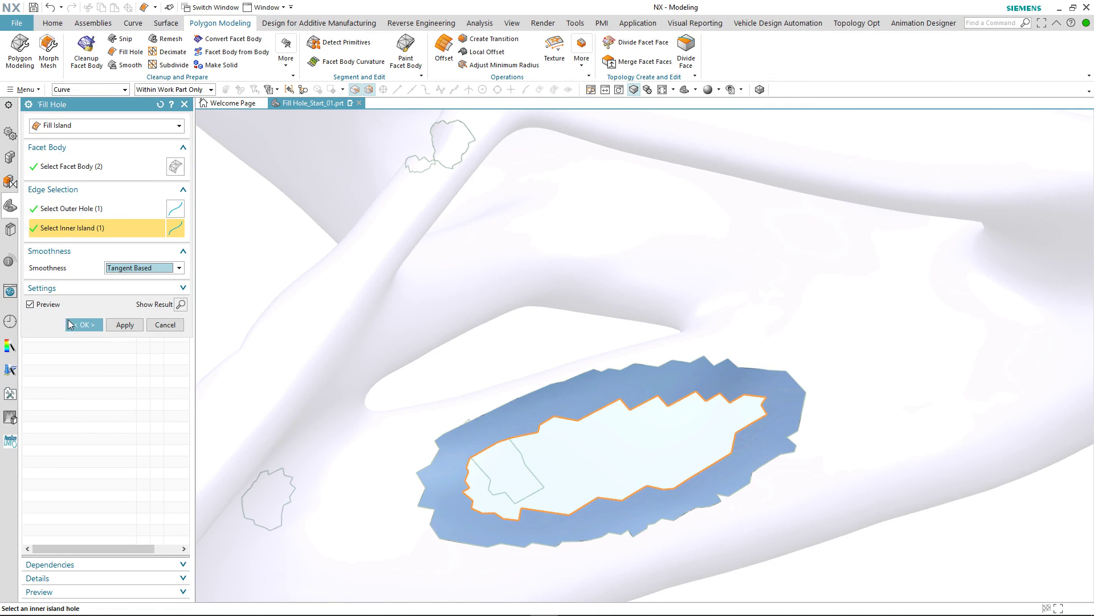
left_click(69, 324)
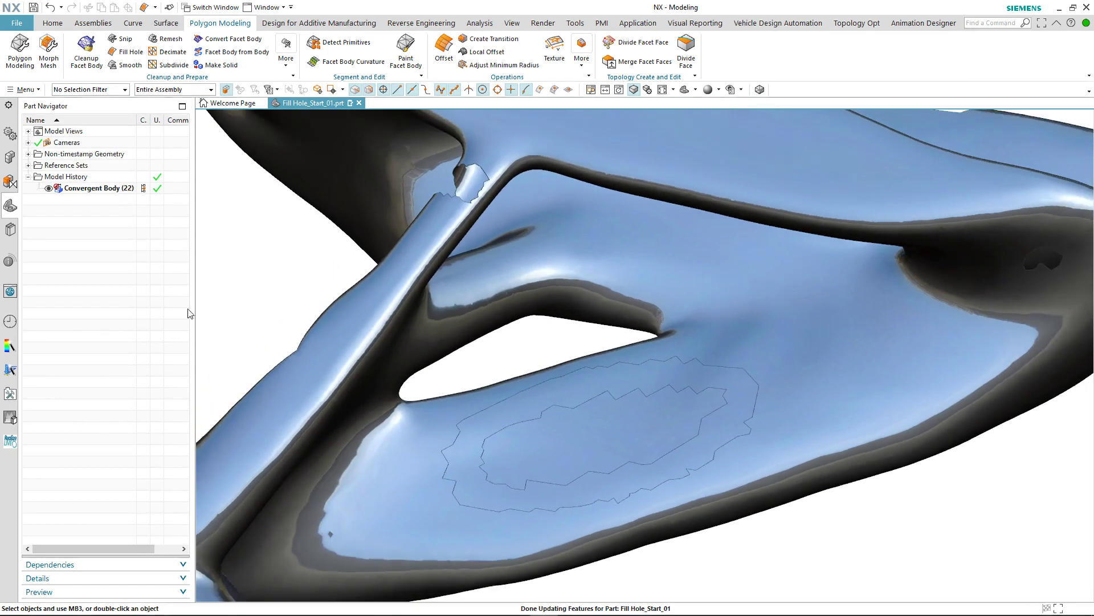
middle_click_drag(242, 286, 242, 286)
left_click(517, 25)
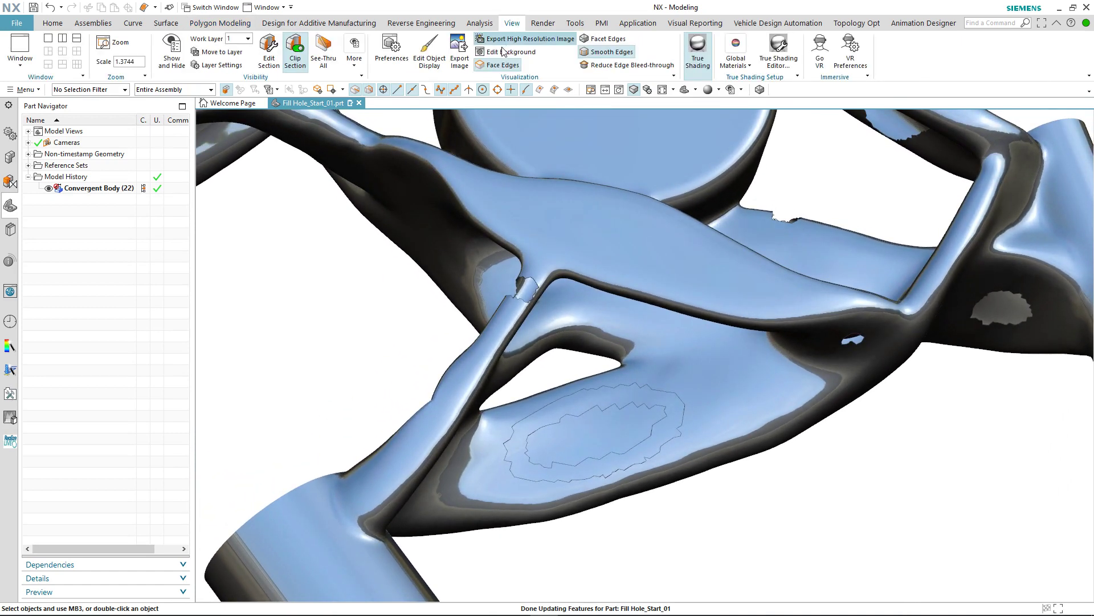
left_click(501, 65)
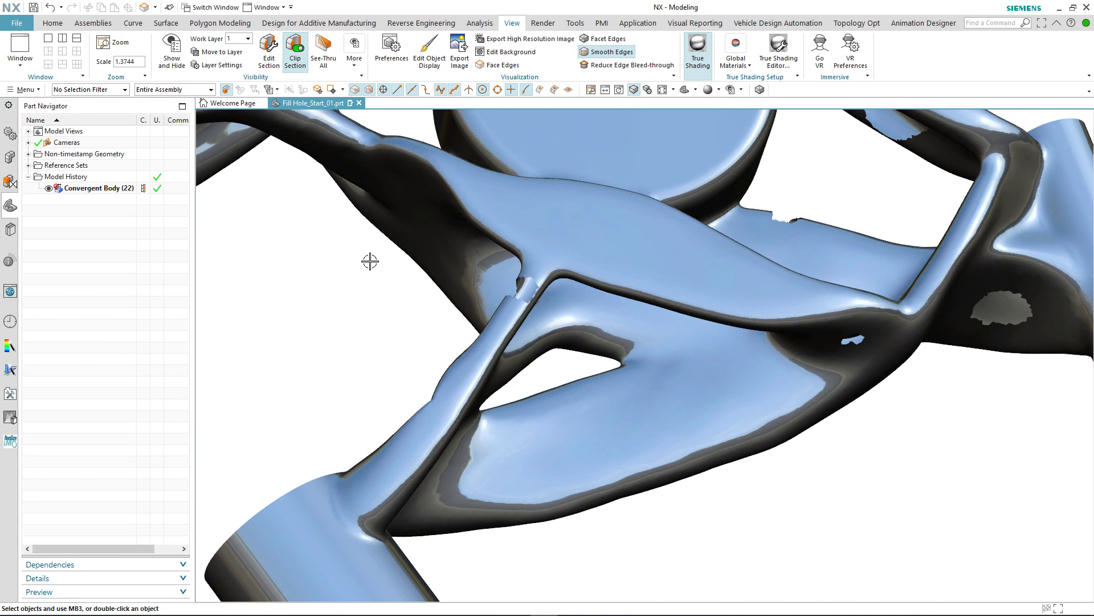
middle_click_drag(370, 261, 684, 123)
left_click(496, 65)
left_click(220, 22)
- Set up a Bridge Gap on the facet body with two start and two end vertices
left_click(127, 51)
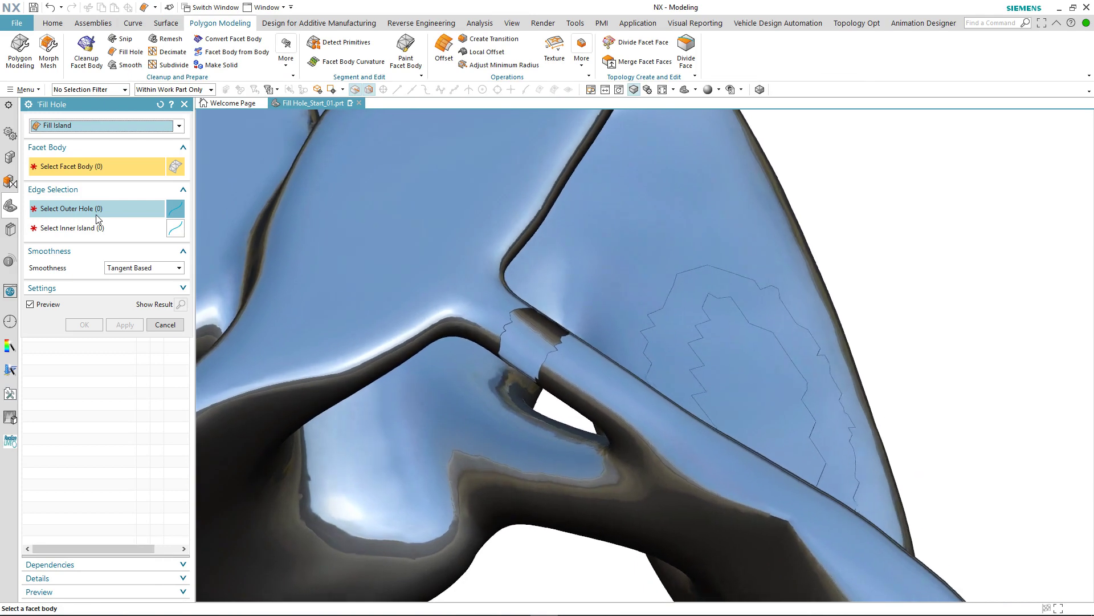
left_click(88, 131)
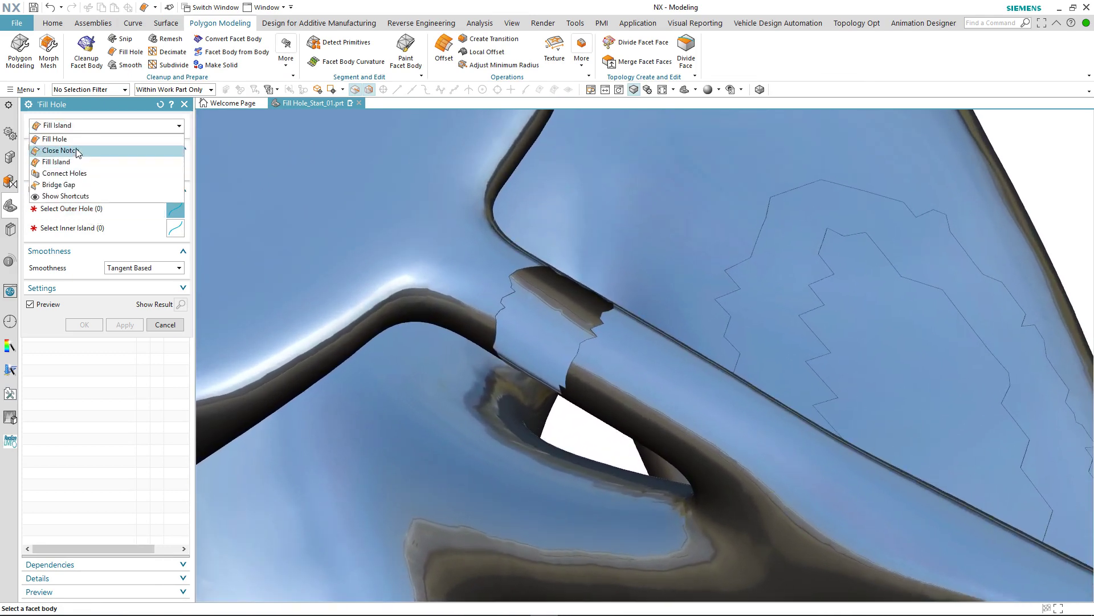
left_click(69, 185)
scroll(275, 313, "up", 5)
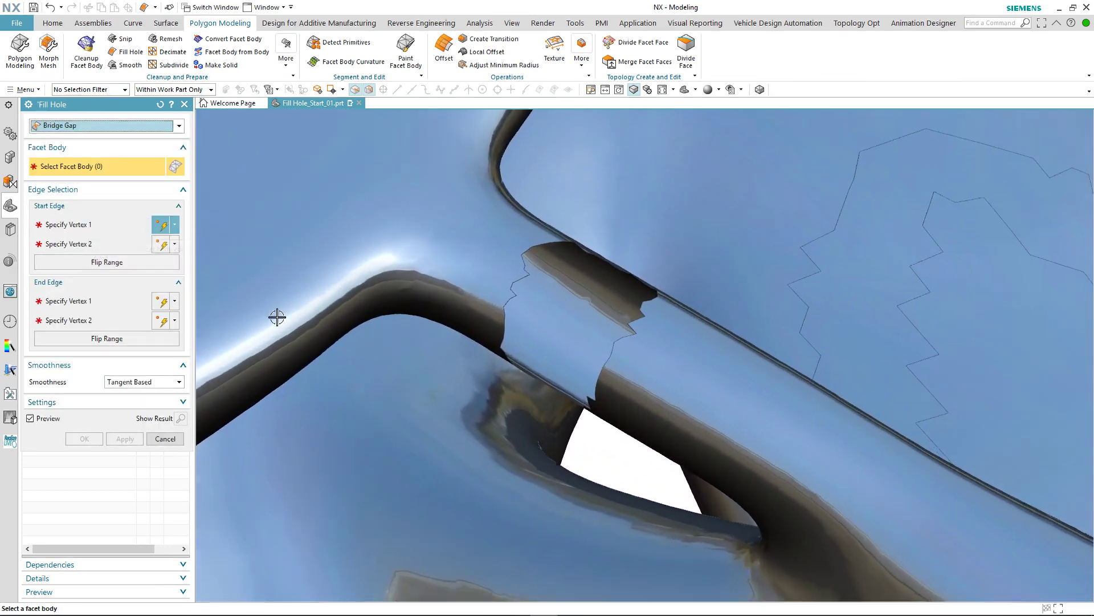
left_click(432, 277)
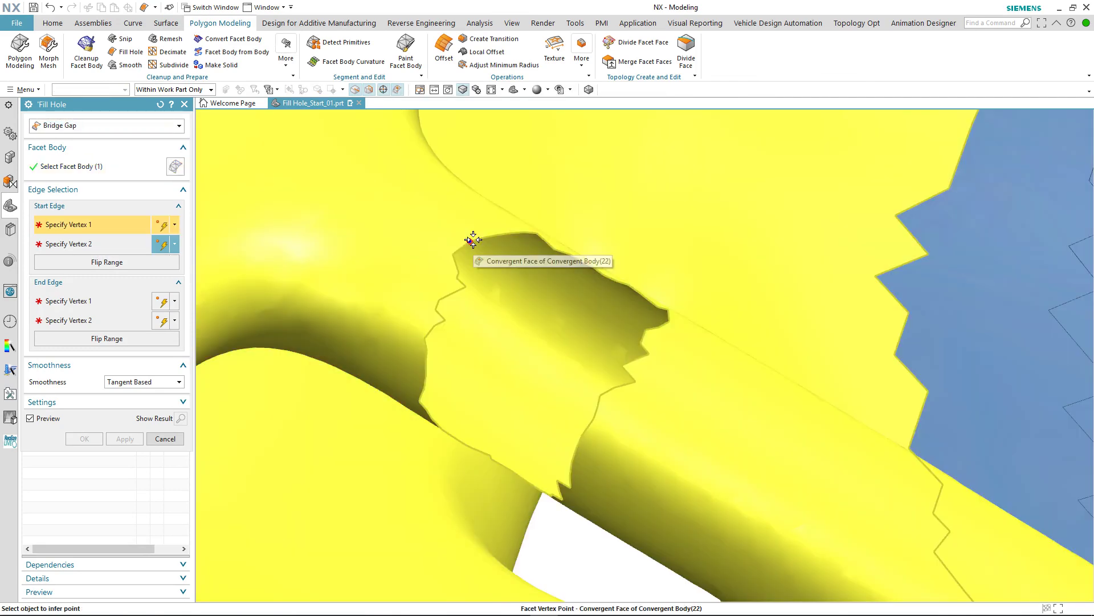
left_click(473, 240)
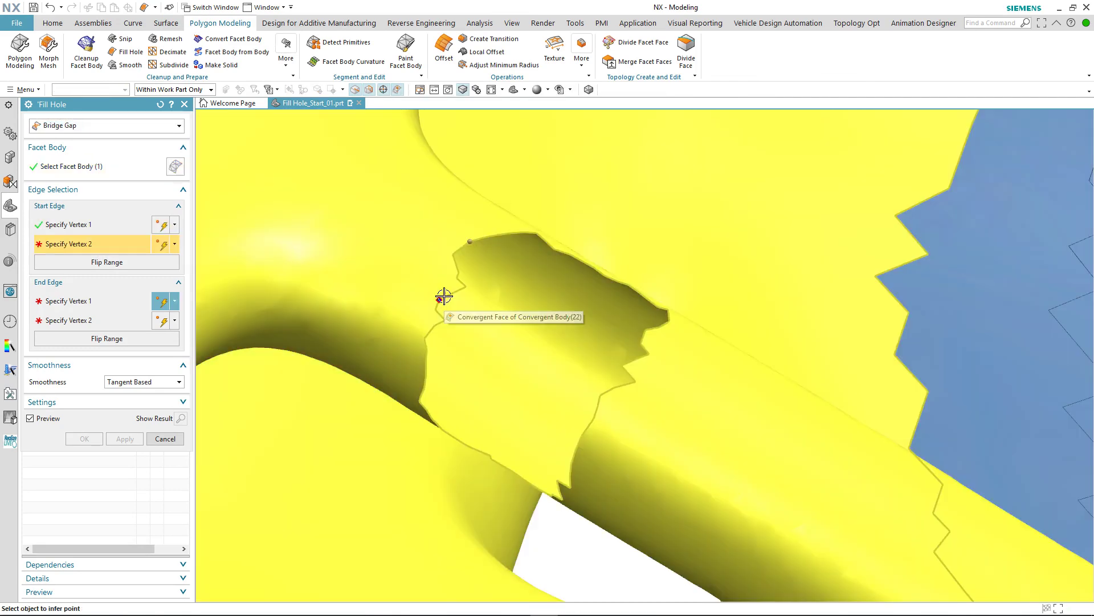
left_click(444, 297)
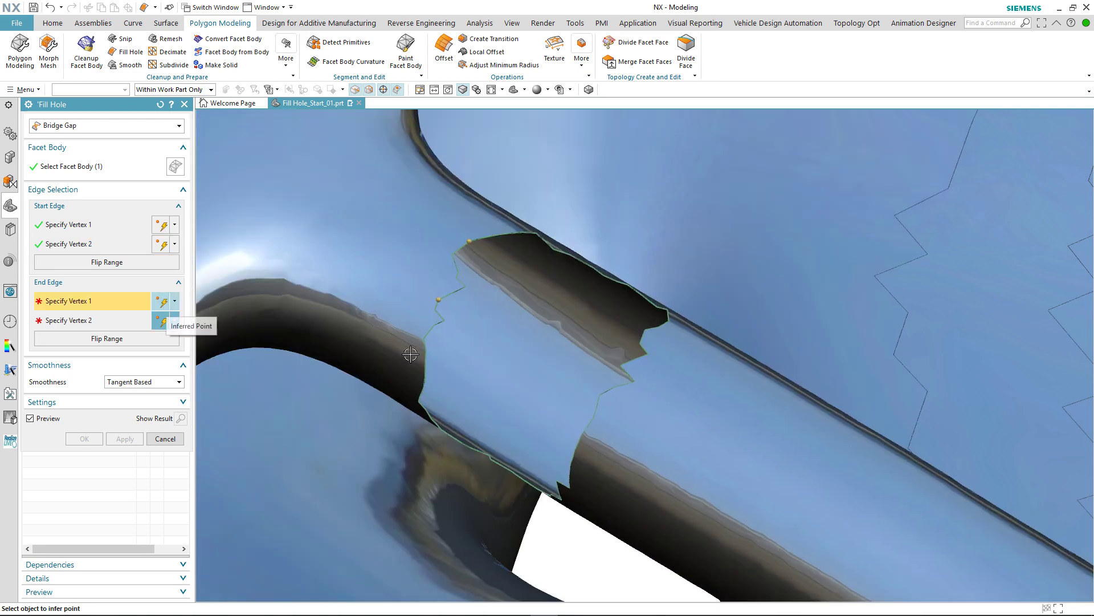
middle_click_drag(490, 330, 572, 344)
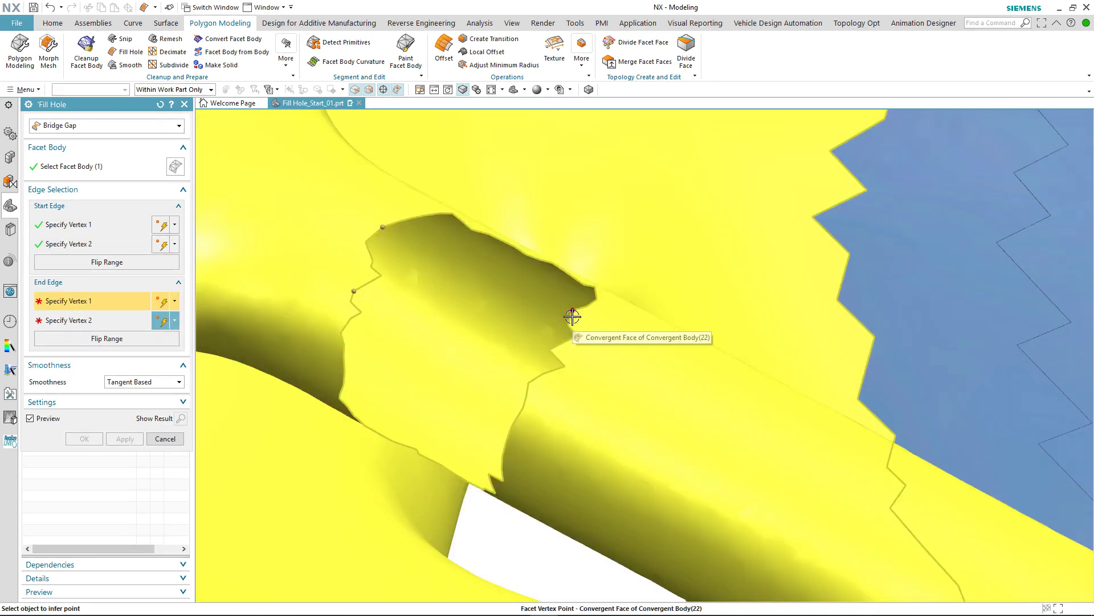
left_click(572, 312)
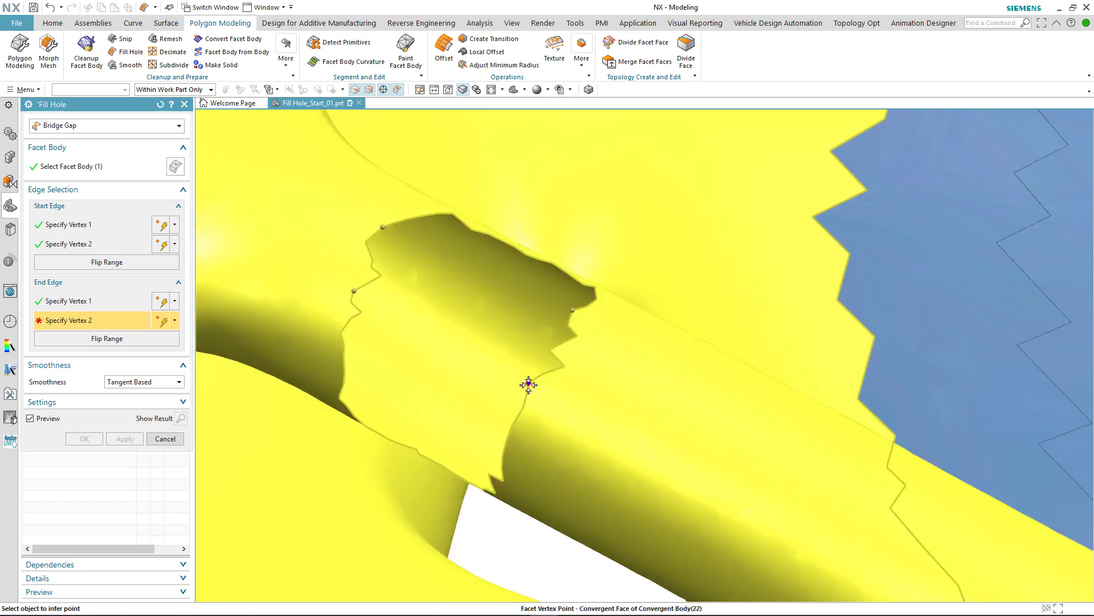
left_click(529, 381)
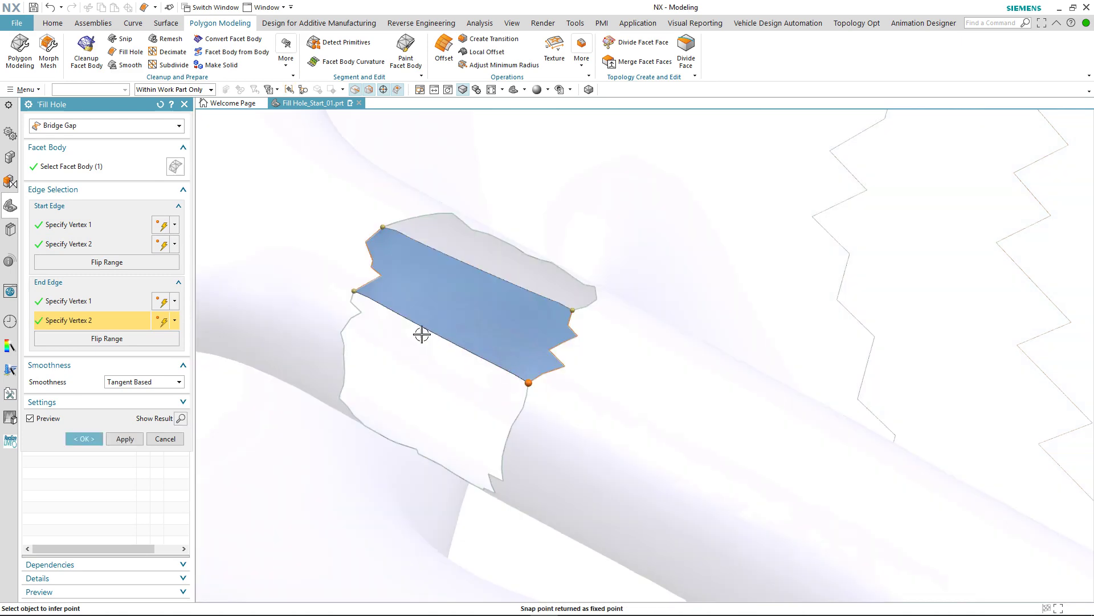
- Try Refined and Curvature Based bridge smoothness, settling on Tangent Based
left_click(131, 382)
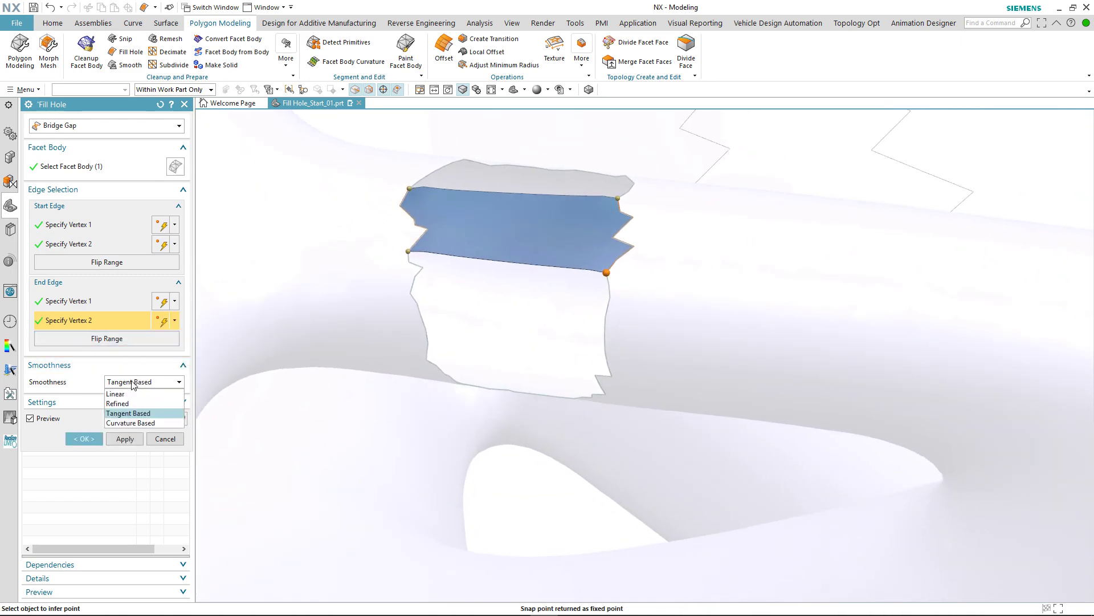
left_click(127, 403)
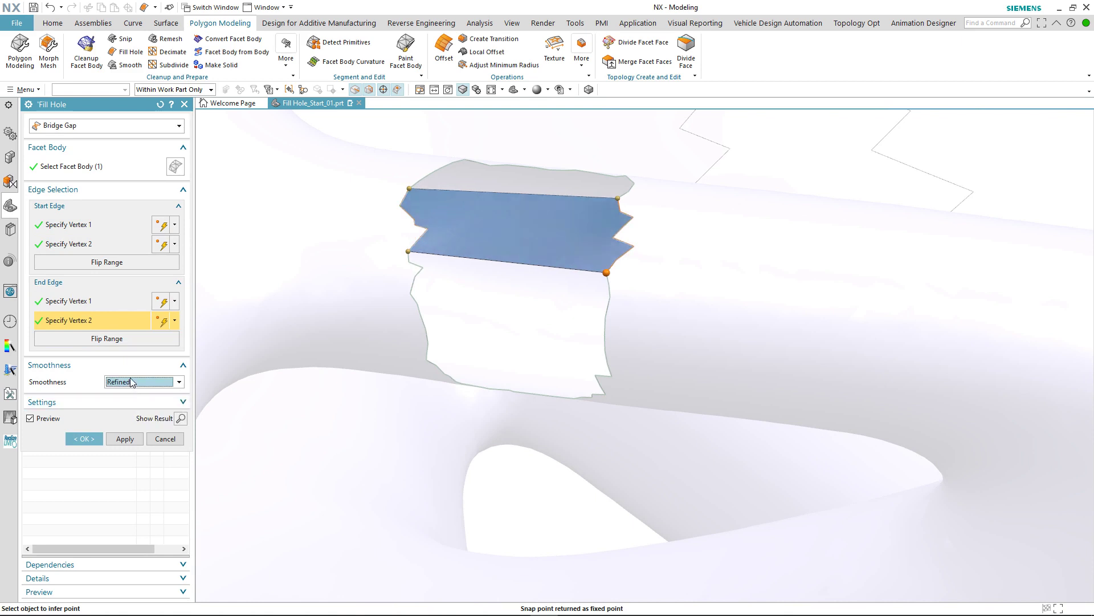
left_click(130, 384)
left_click(131, 423)
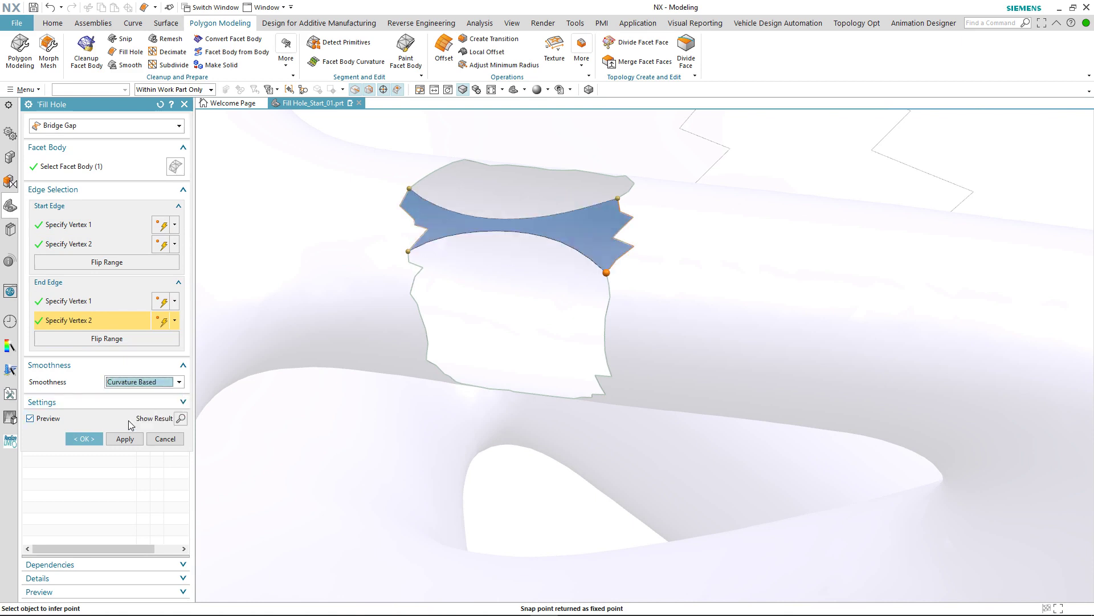
left_click(142, 388)
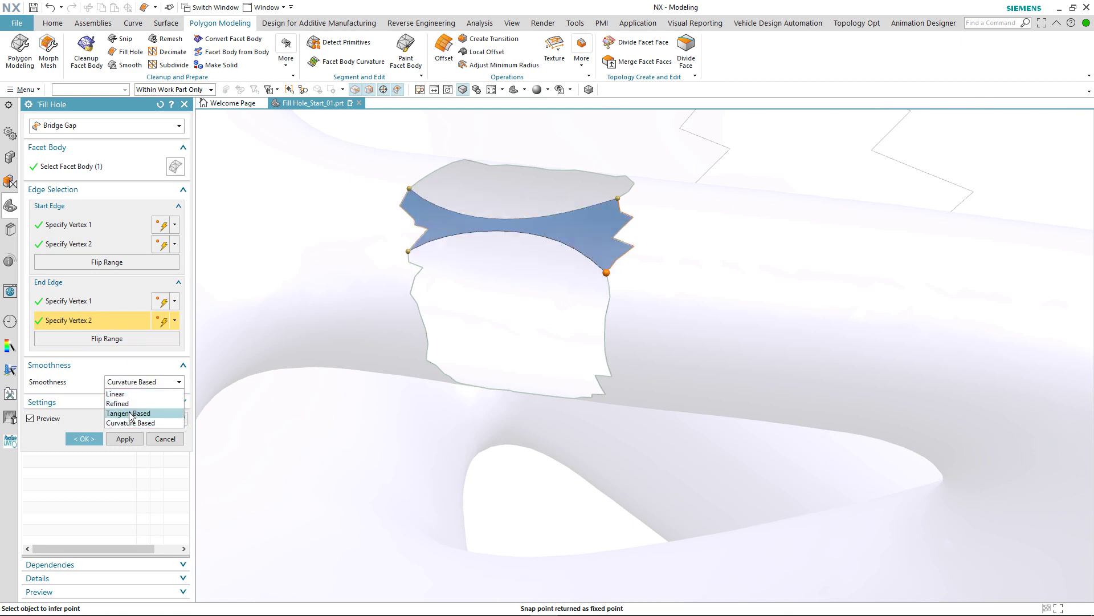
left_click(132, 414)
- Create the bridge, then fill every remaining hole in the body with Selection Method set to All
left_click(123, 438)
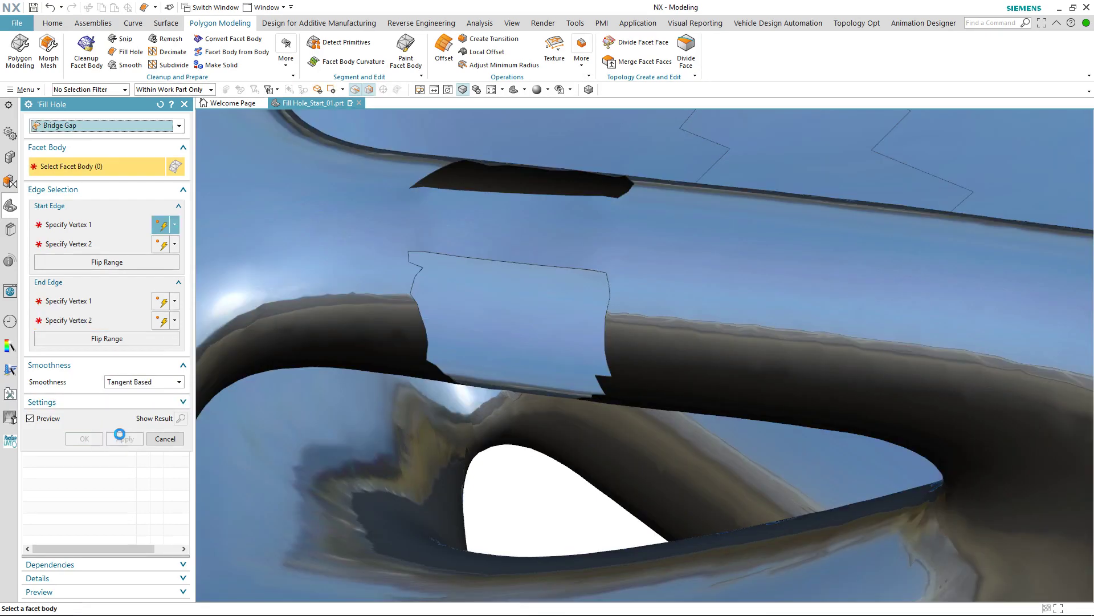
scroll(542, 237, "down", 5)
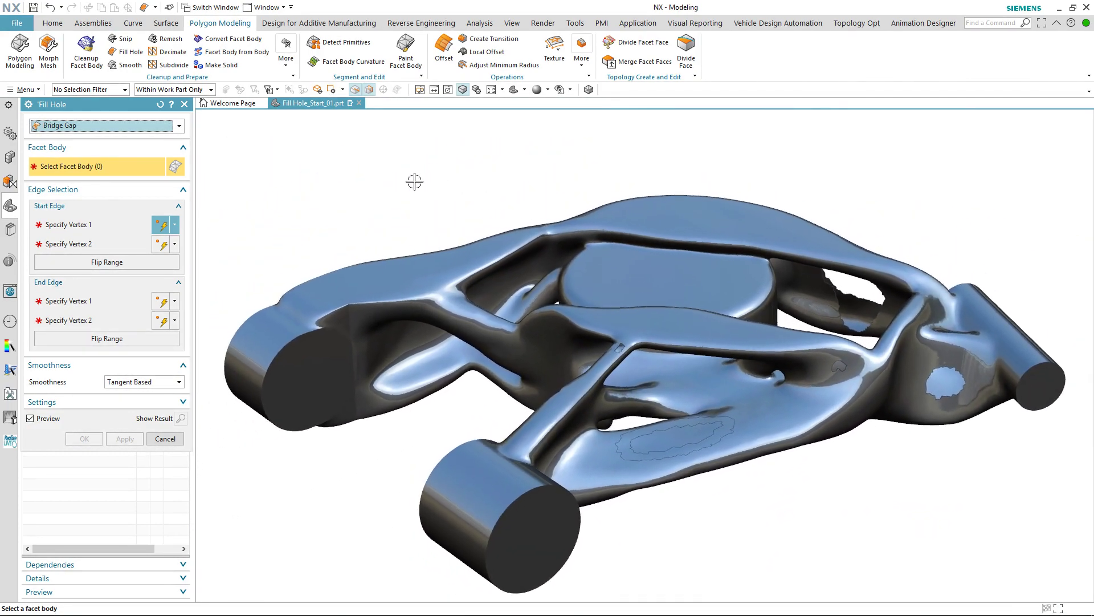
left_click(139, 126)
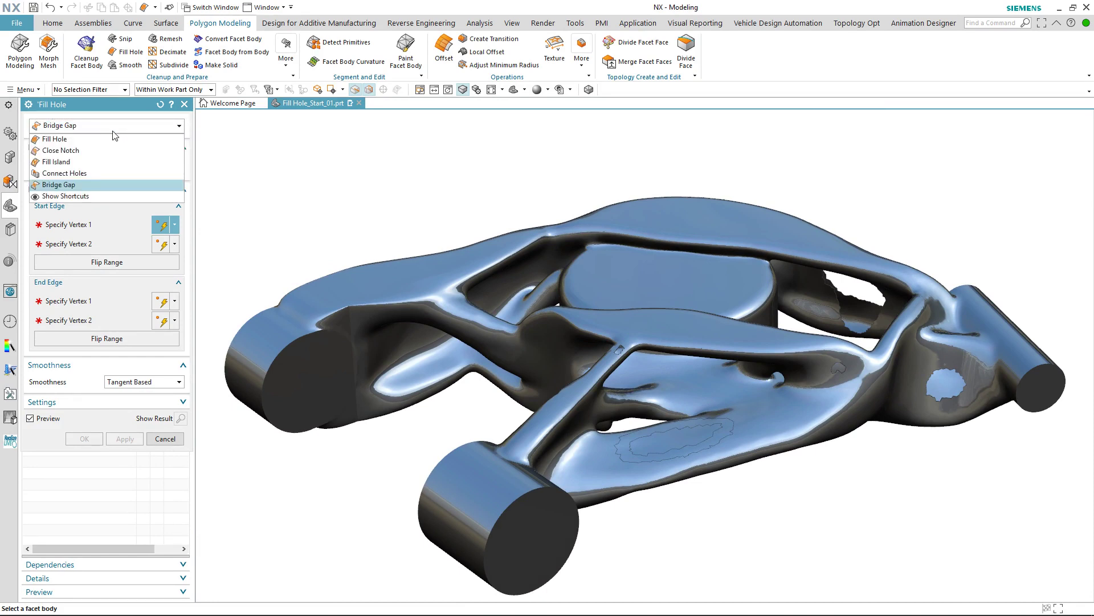
left_click(69, 139)
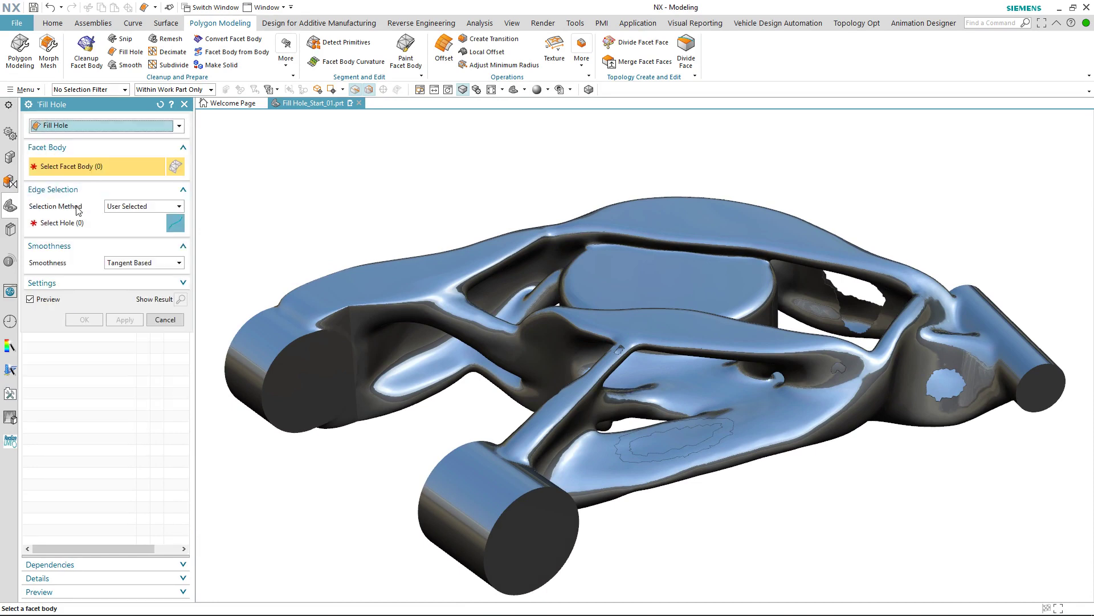
left_click(359, 271)
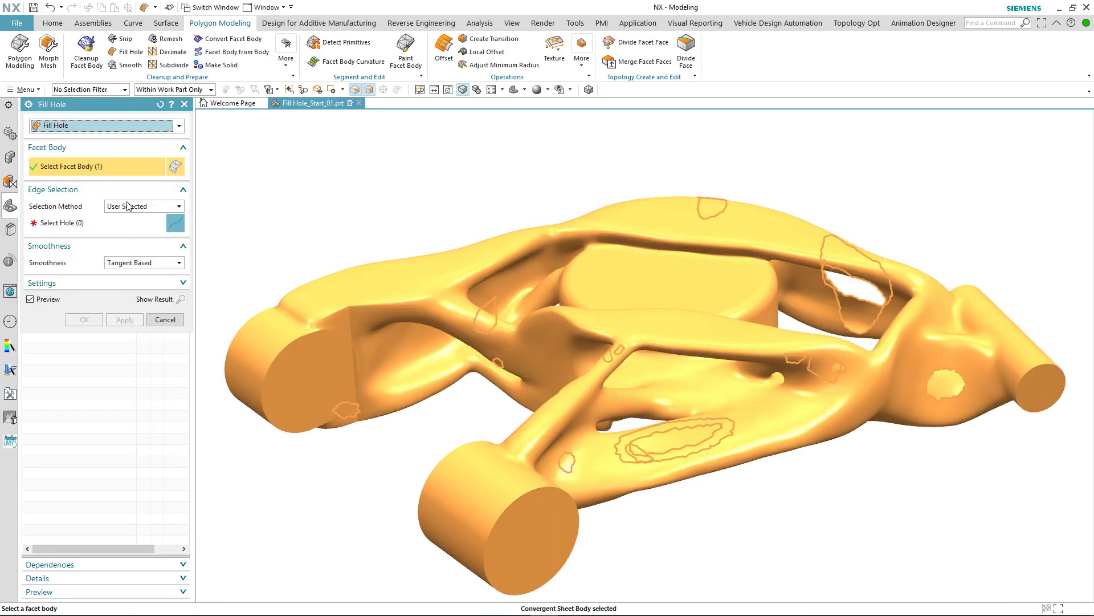
left_click(127, 206)
left_click(111, 219)
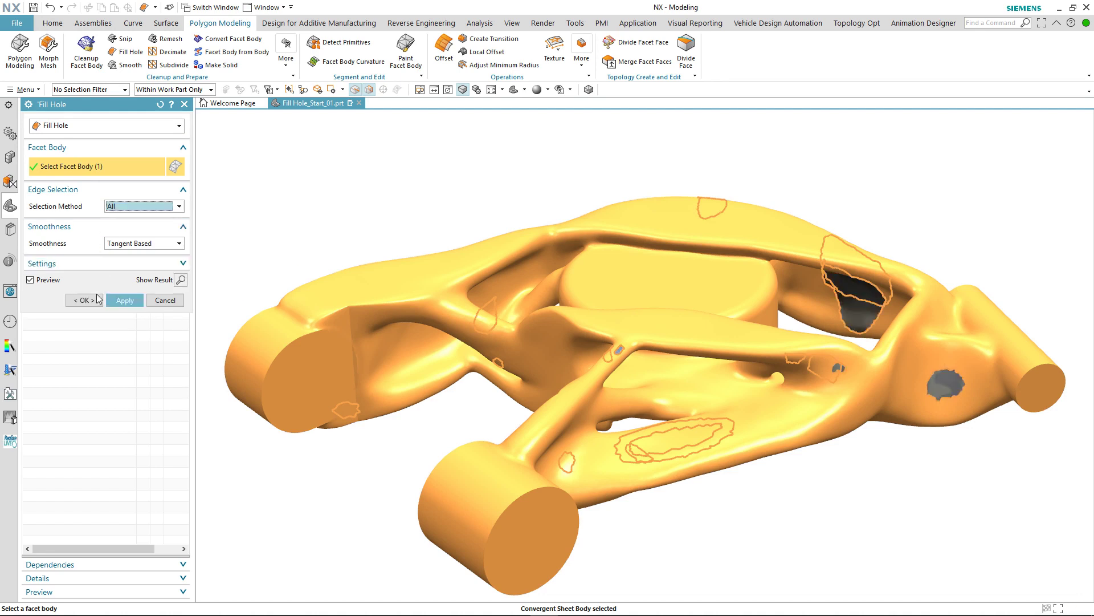
left_click(97, 300)
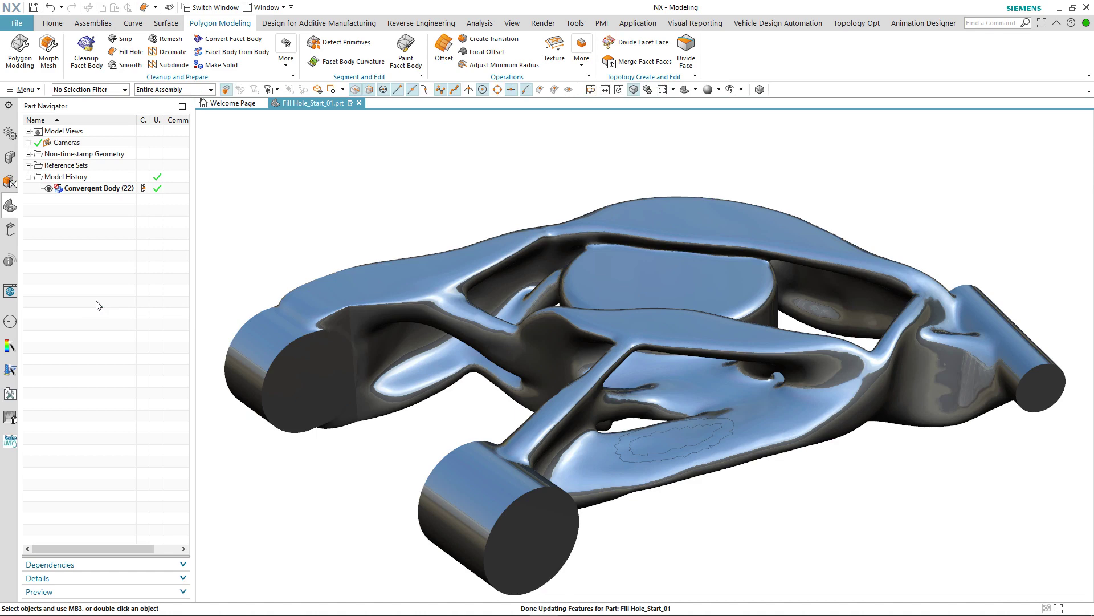
- Switch to the View ribbon and orbit the body to a more top-down view
left_click(511, 23)
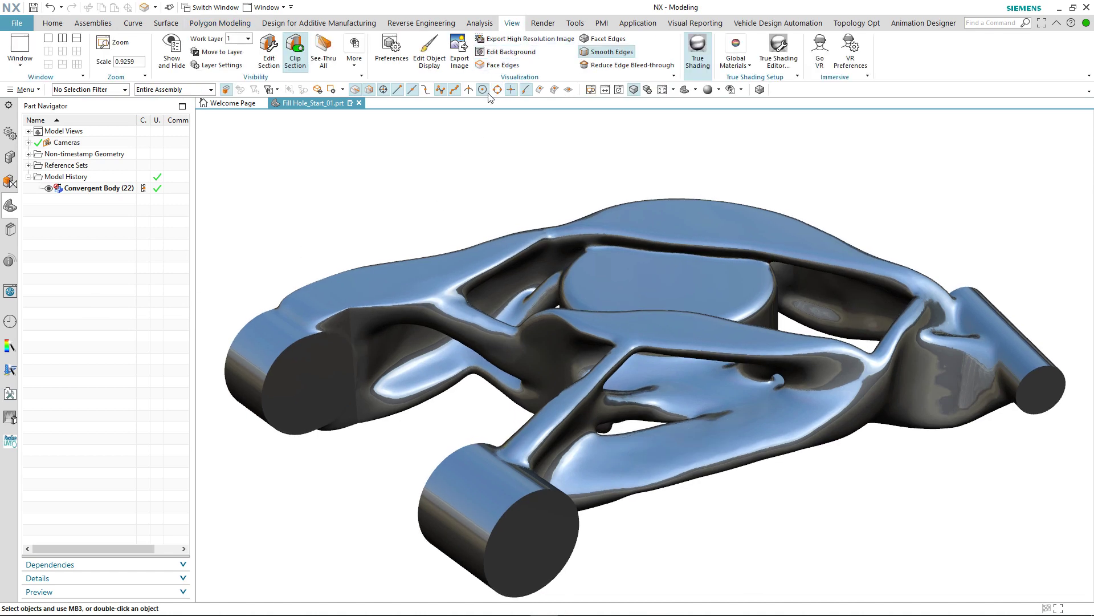
middle_click_drag(472, 129, 451, 144)
- Show the Assembly Navigator, then add Section 1 with Ctrl+H, sliding the plane toward the body's left end
left_click(9, 157)
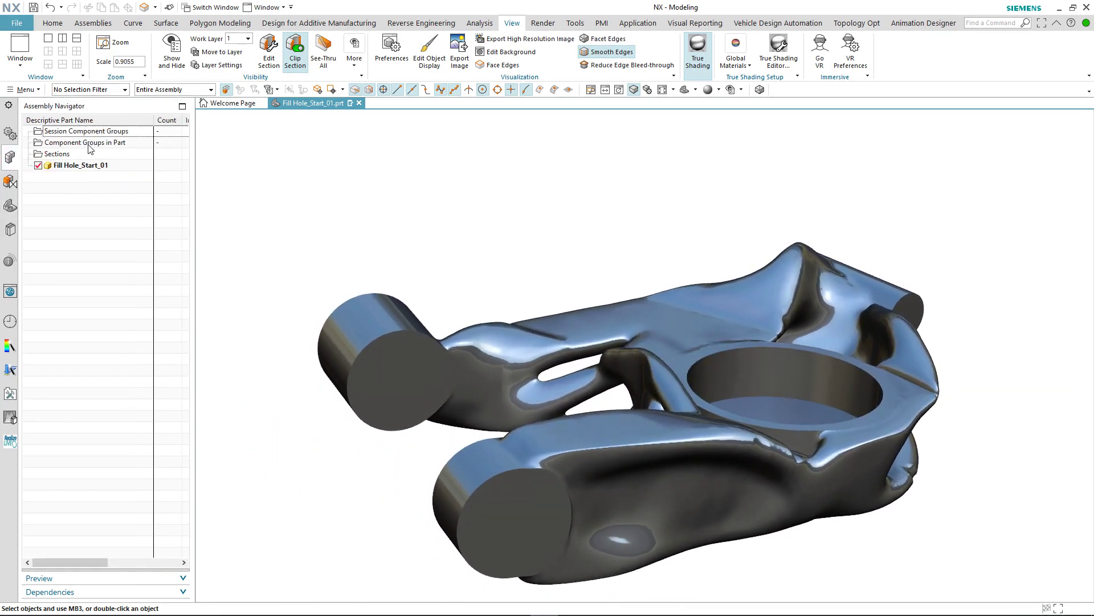
key("ctrl+h")
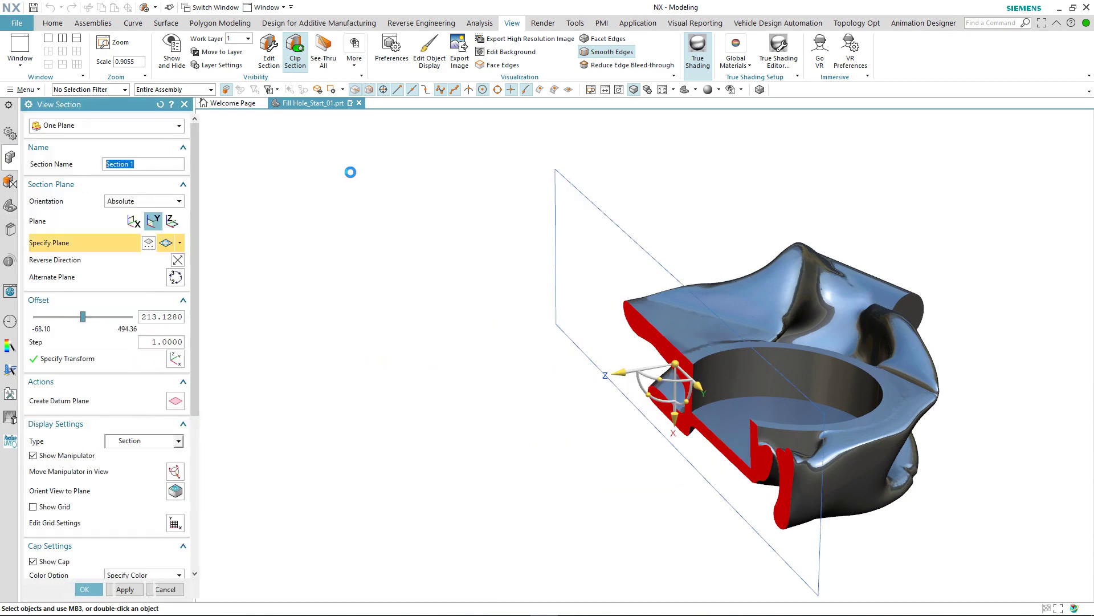
middle_click_drag(564, 383, 622, 390)
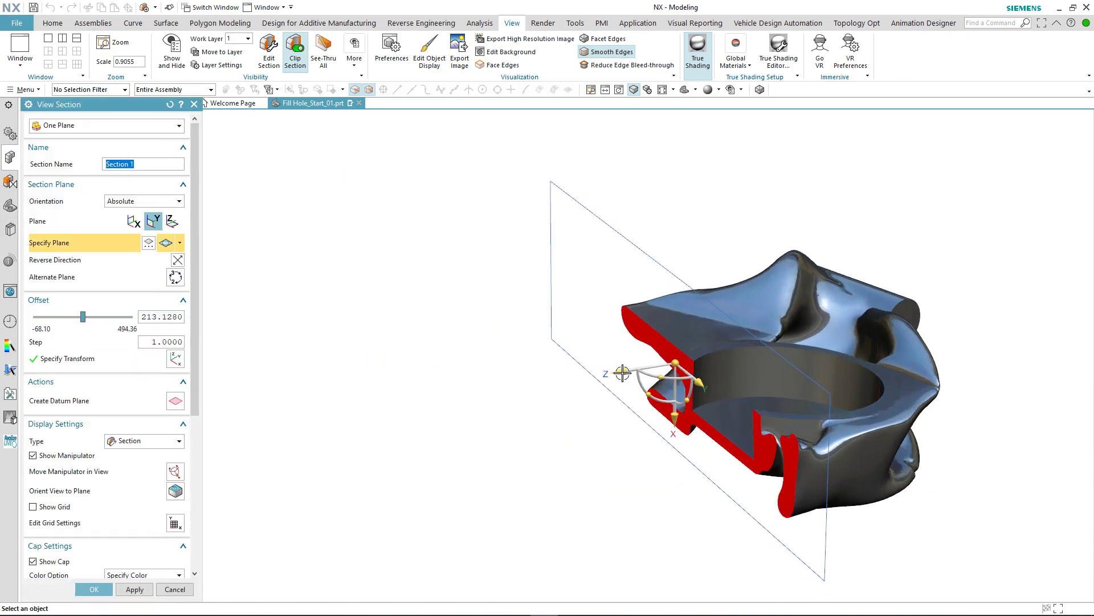
left_click_drag(623, 373, 242, 431)
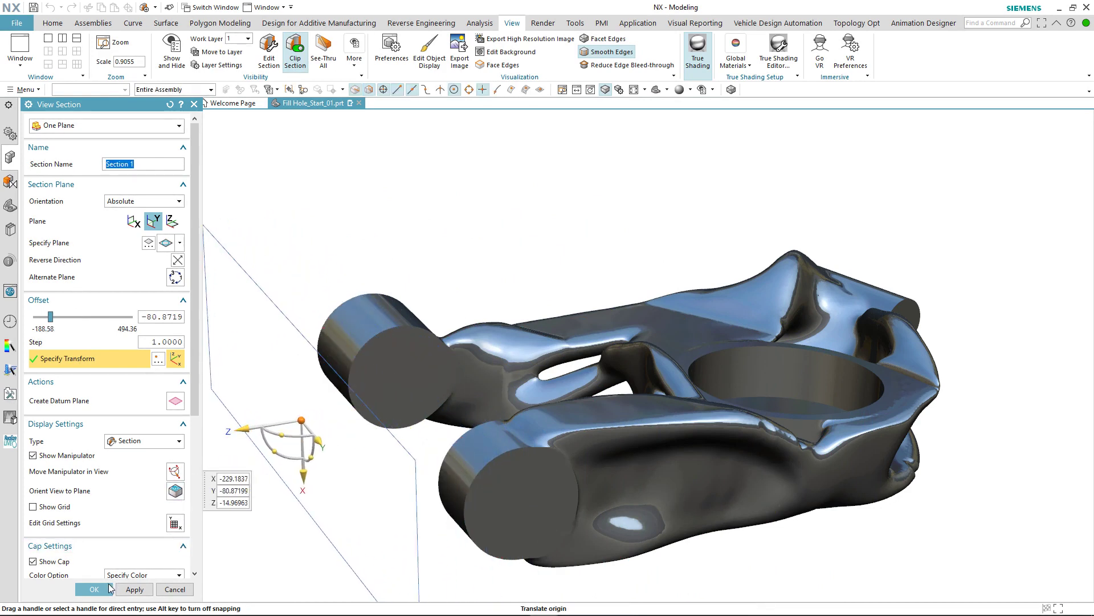
left_click(93, 589)
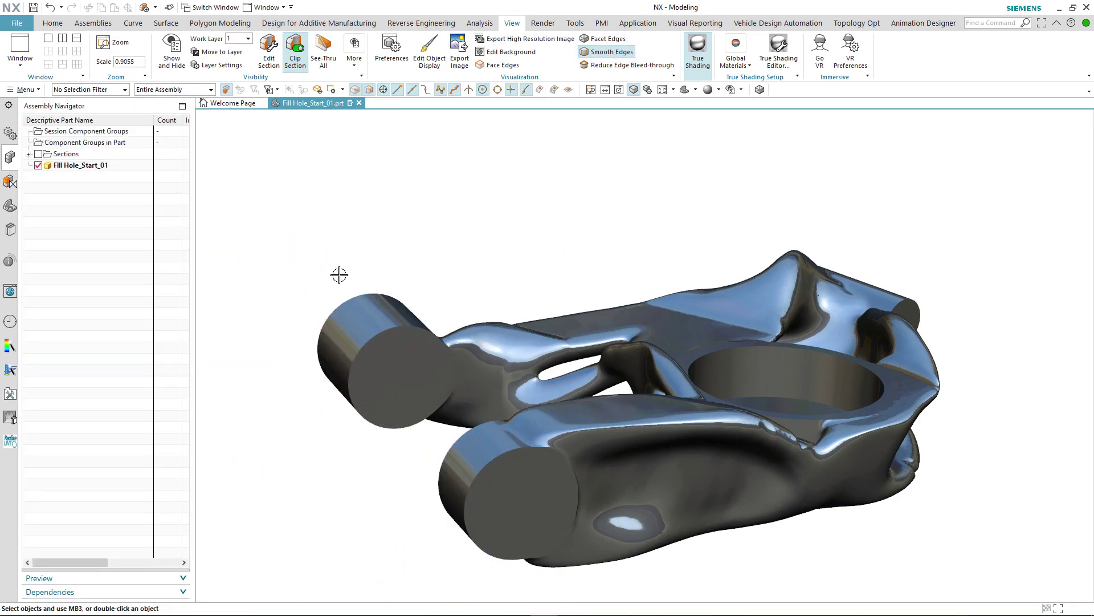